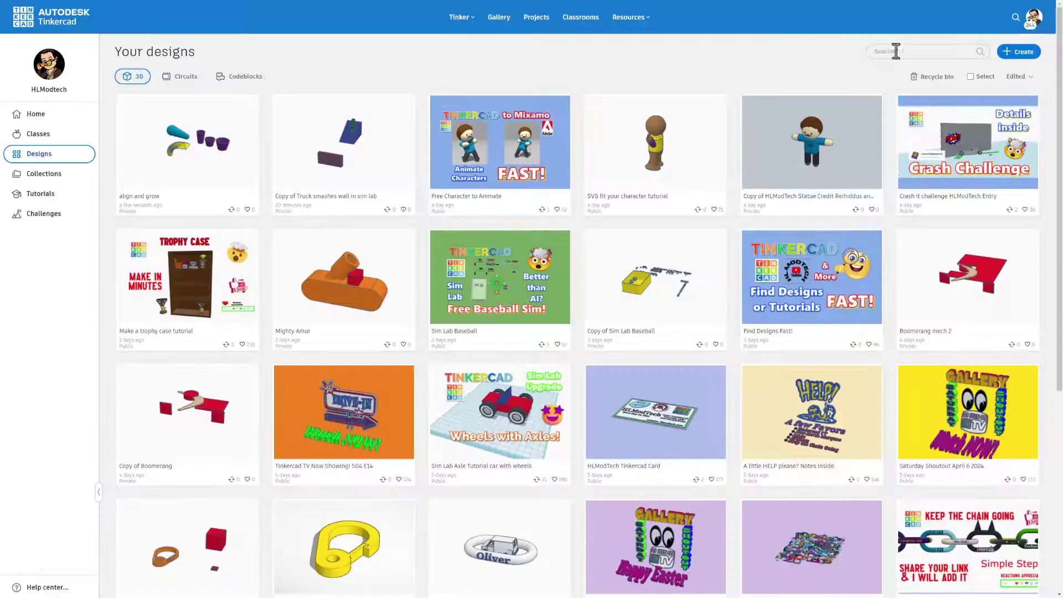
Step: Create a new blank 3D design and rename it 'align and grow'
left_click(1018, 51)
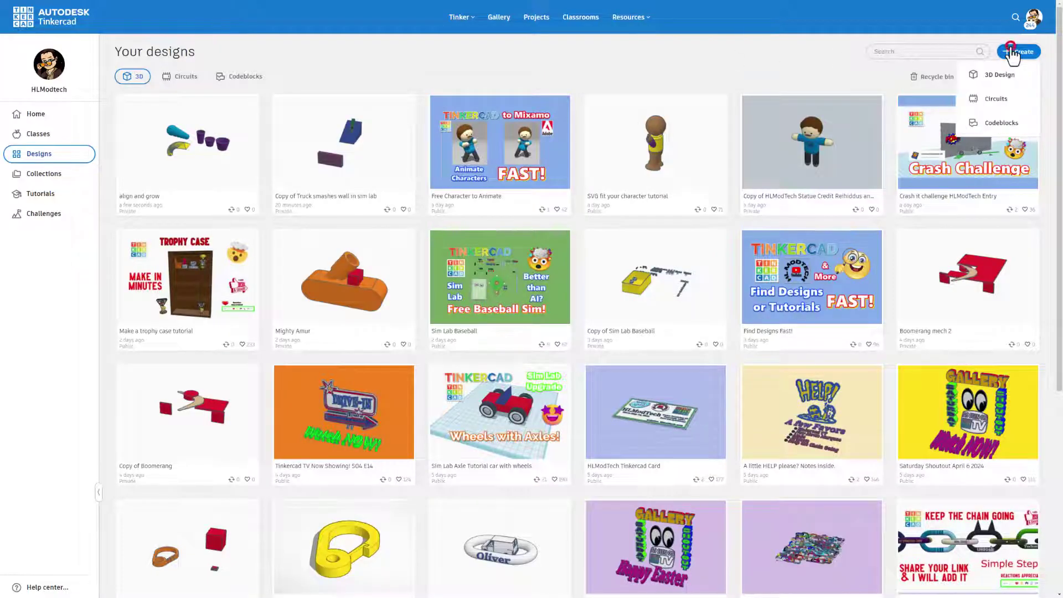
left_click(999, 76)
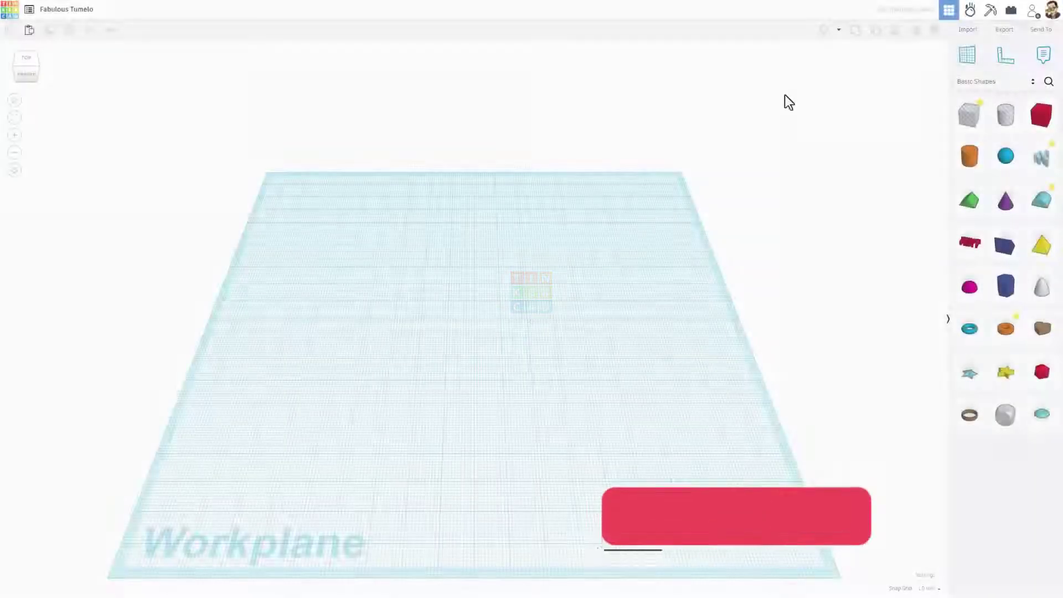
left_click(59, 13)
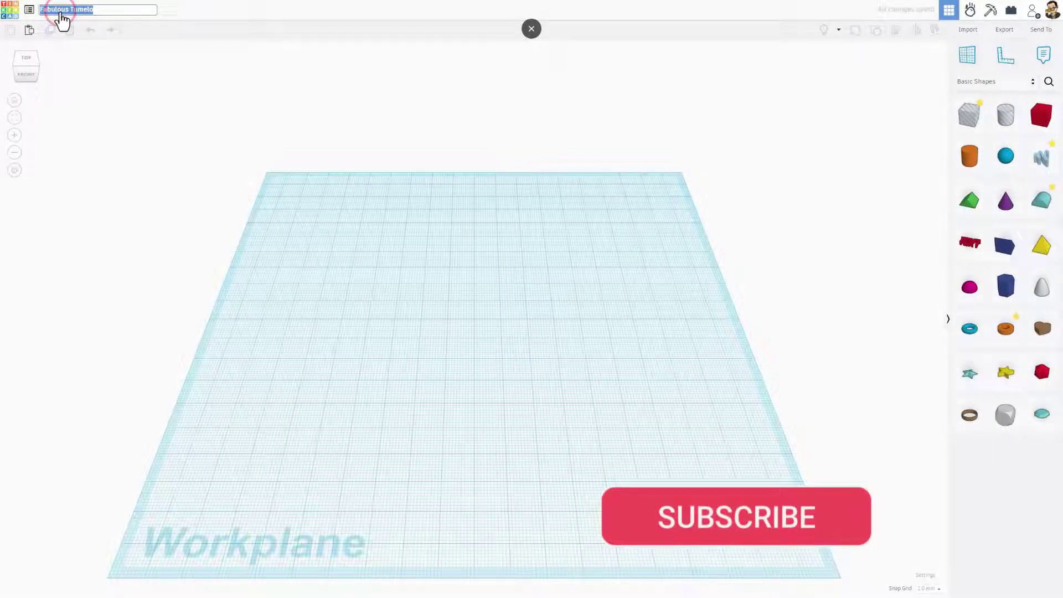
type("align and grow")
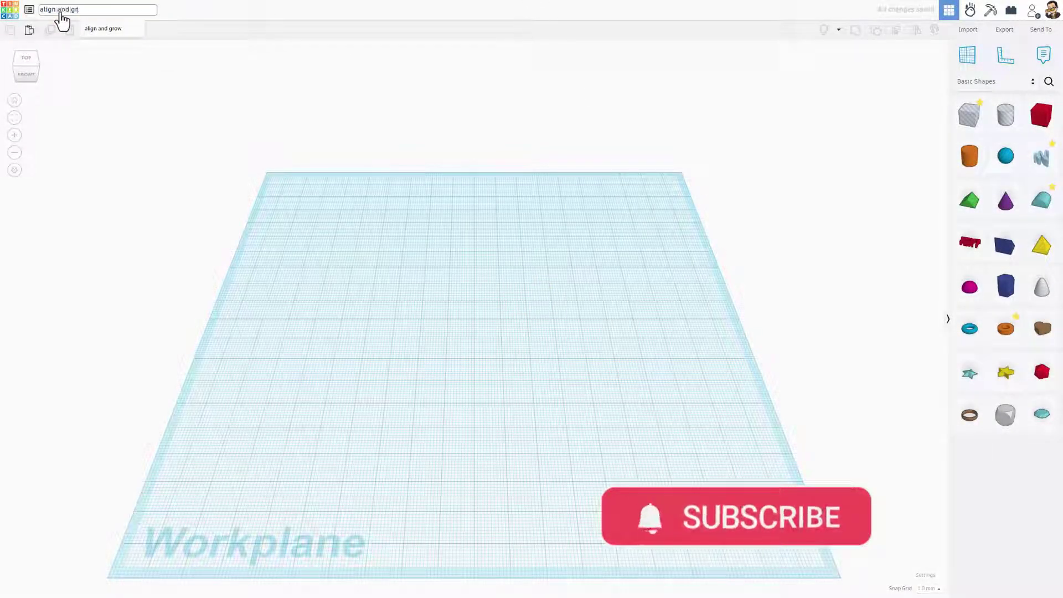
key("Return")
Step: Place a cone in the centre, a pyramid on the left and a sphere between them
scroll(534, 347, "down", 3)
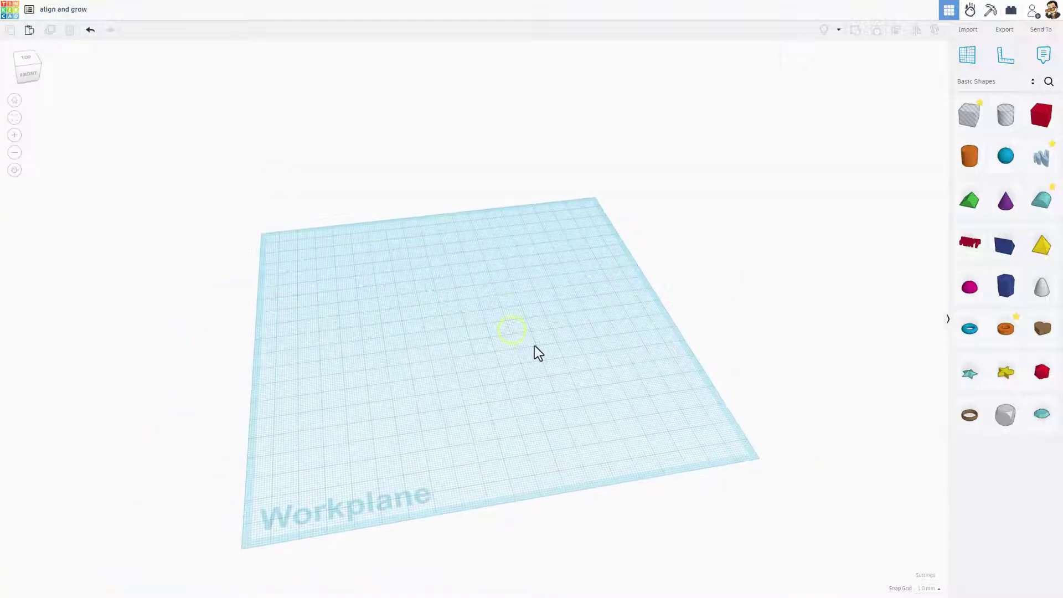
right_click_drag(536, 353, 489, 342)
left_click(990, 213)
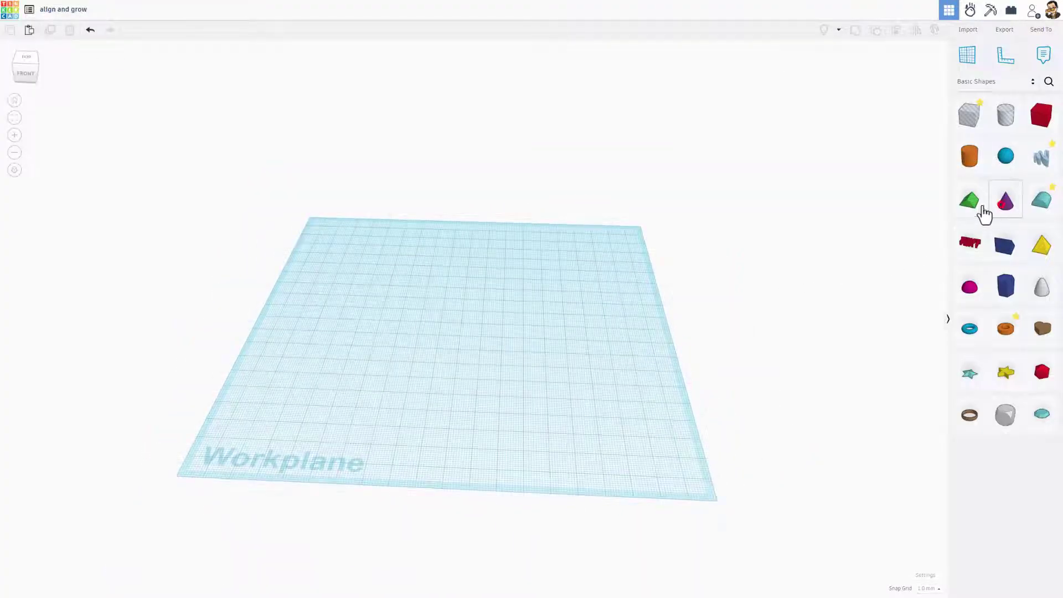
left_click(557, 319)
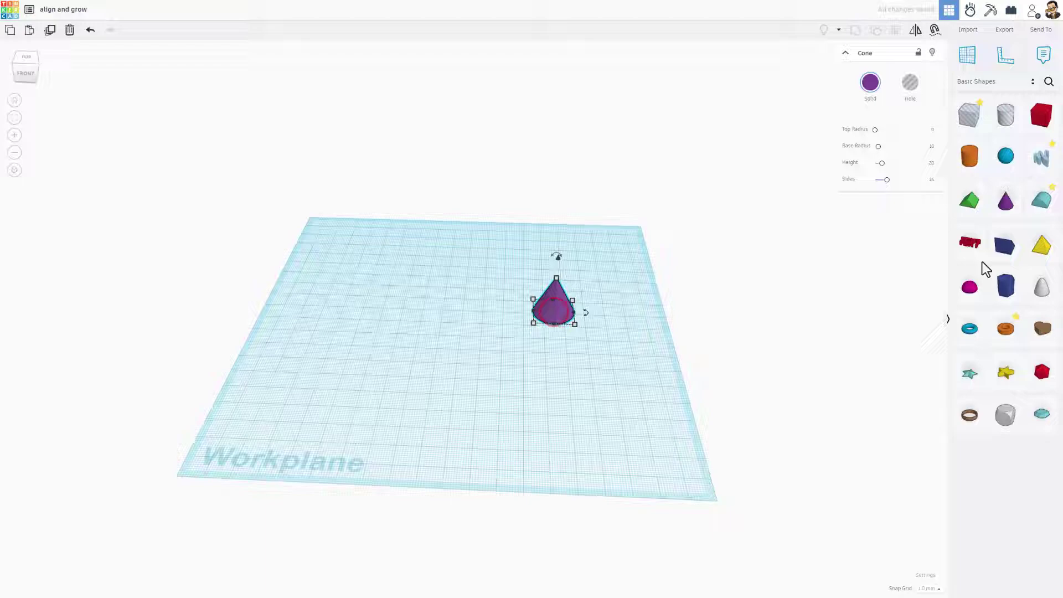
left_click(1039, 258)
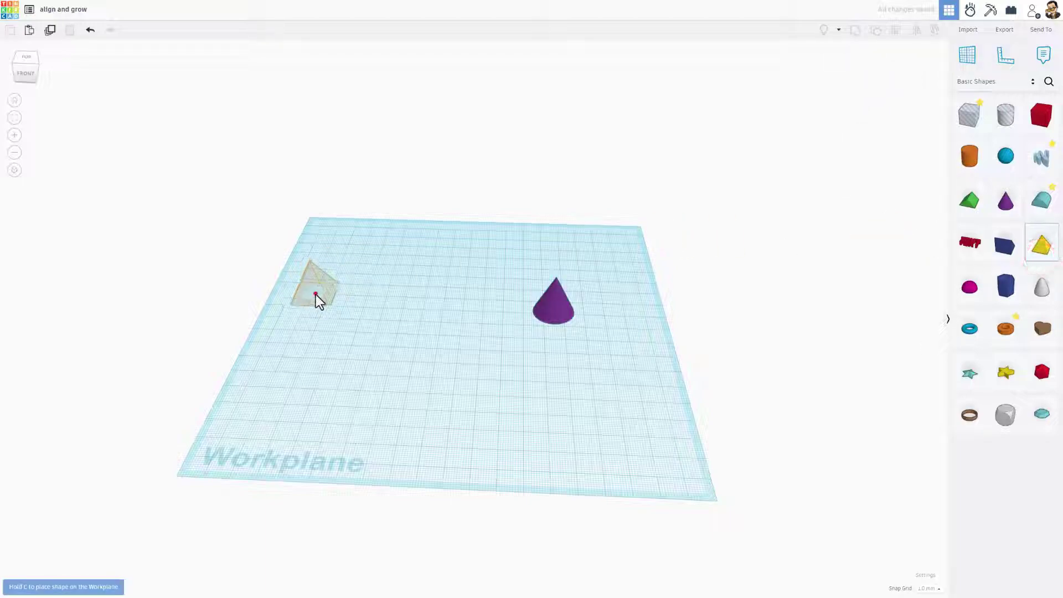
left_click(315, 294)
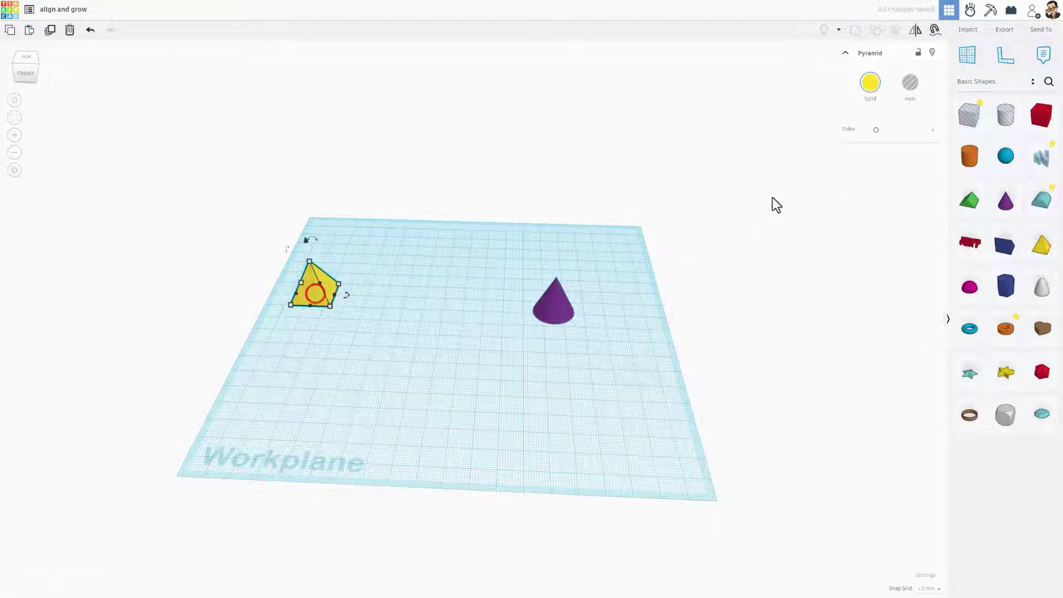
left_click(1003, 157)
left_click(421, 313)
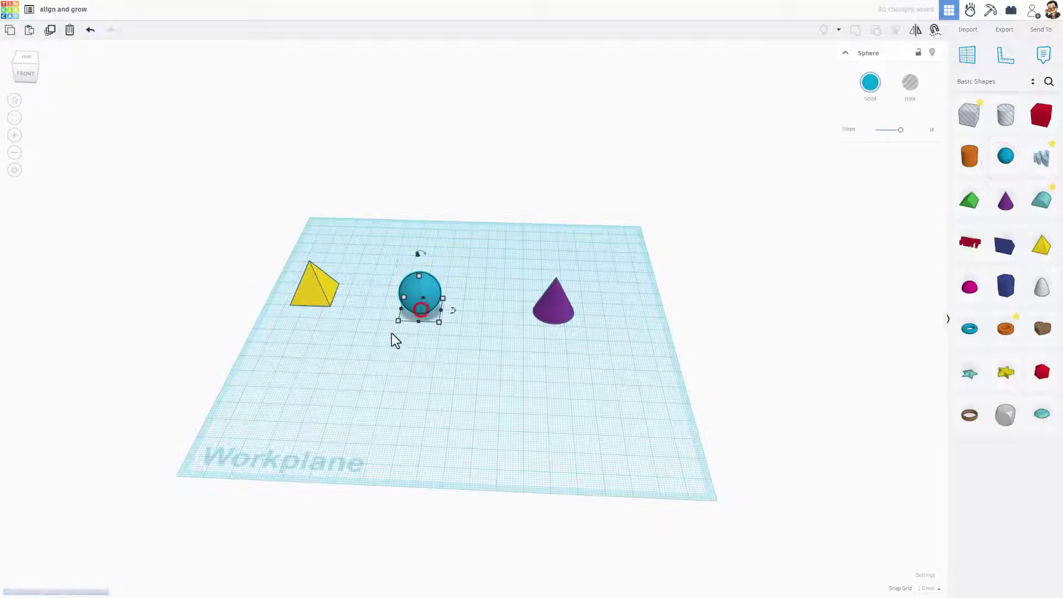
right_click_drag(338, 335, 360, 330)
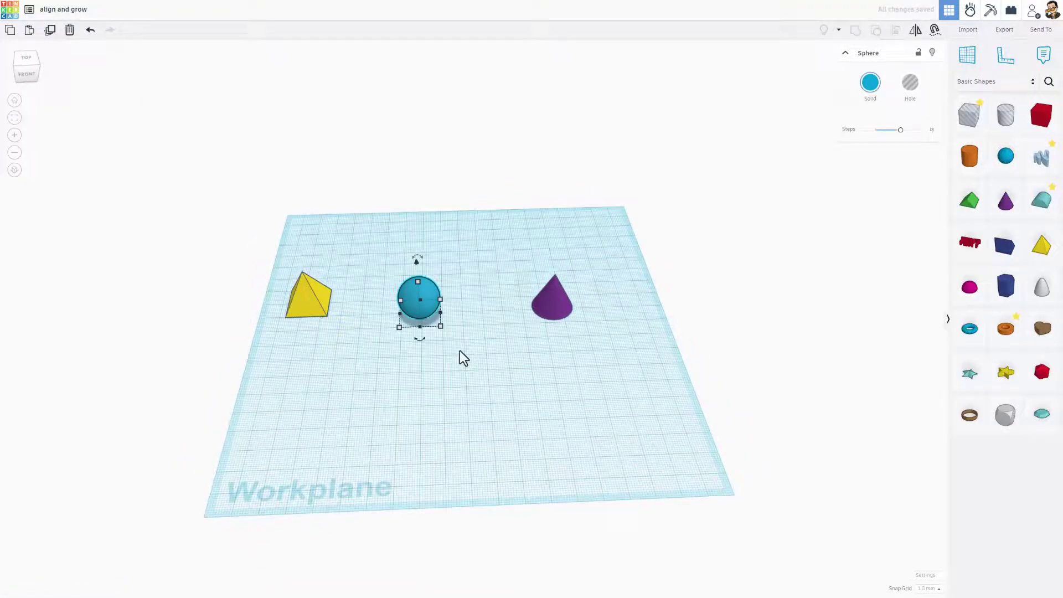
left_click(558, 314)
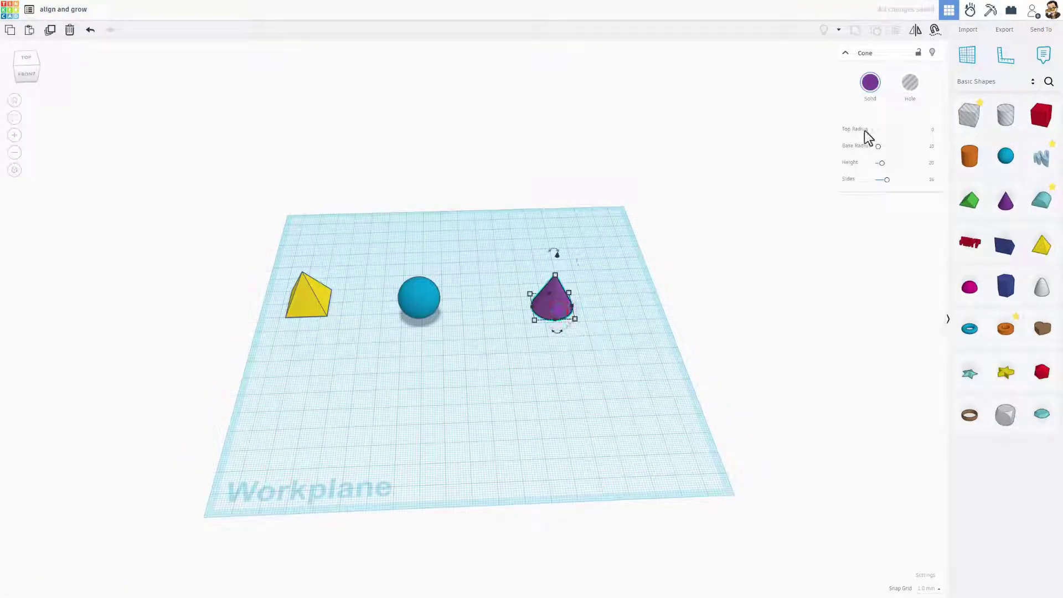
Step: Set the cone's Top Radius to 15
left_click(933, 130)
type("15")
key("Return")
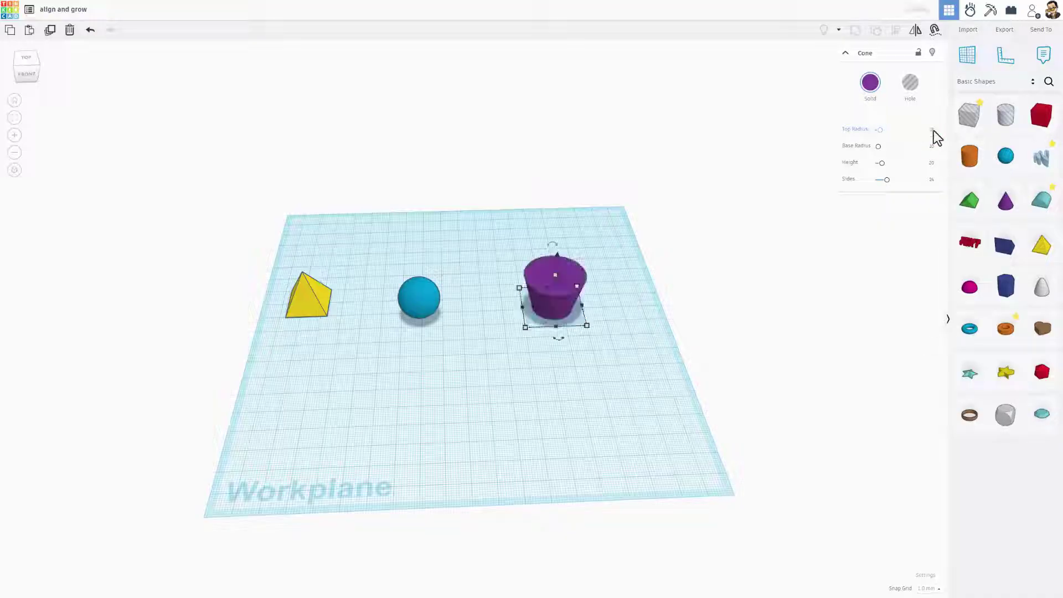
Step: Duplicate the cone, raise the copy, make it a hole, and group both into a hollow cup
left_click(561, 282)
key("ctrl+d")
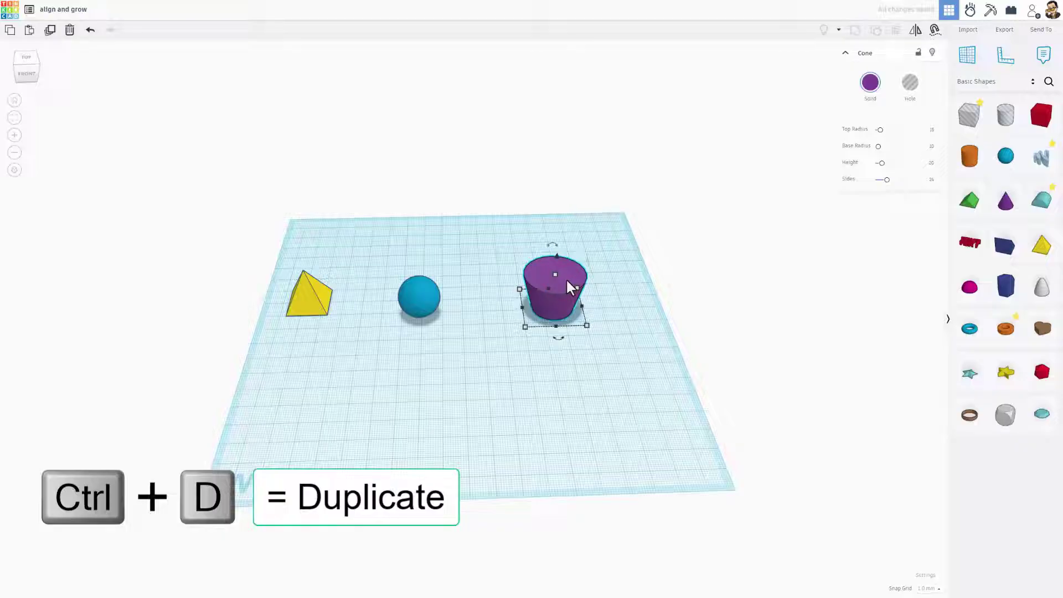
key("ctrl+d")
key("ctrl+Up")
key("ctrl+Up")
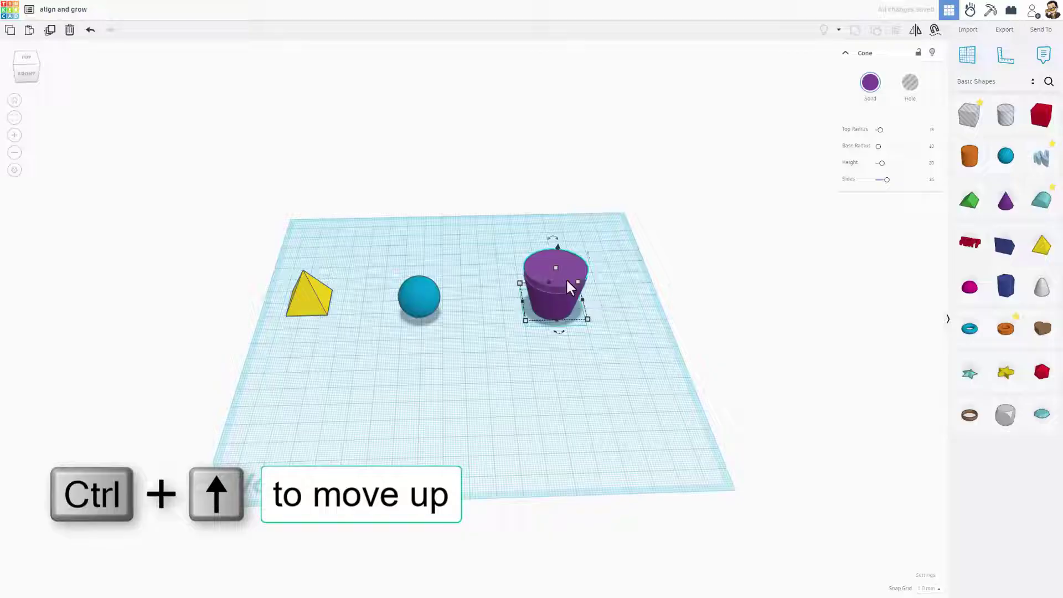
left_click(910, 91)
left_click(689, 216)
left_click_drag(590, 206, 540, 291)
key("ctrl+g")
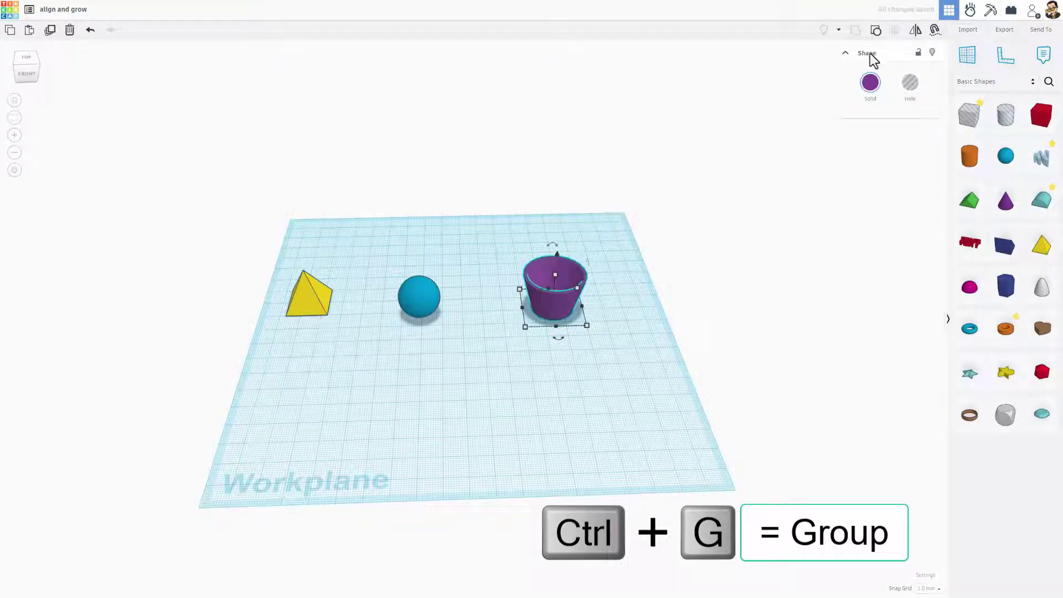
scroll(592, 334, "up", 3)
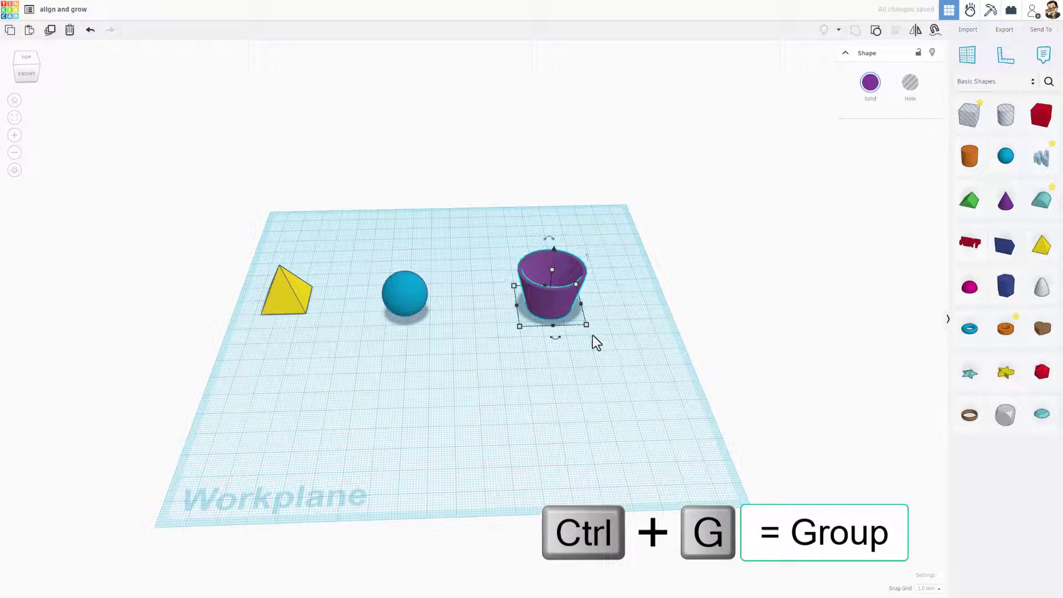
left_click(569, 358)
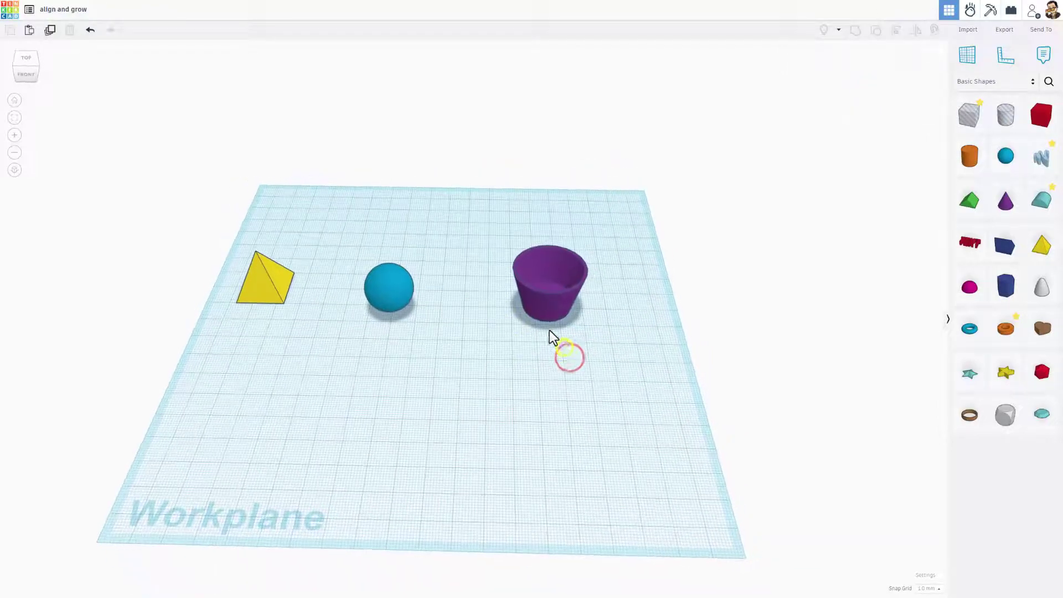
Step: Duplicate the cup, nudge the copy forward, then duplicate again for a third cup in the row
left_click(554, 313)
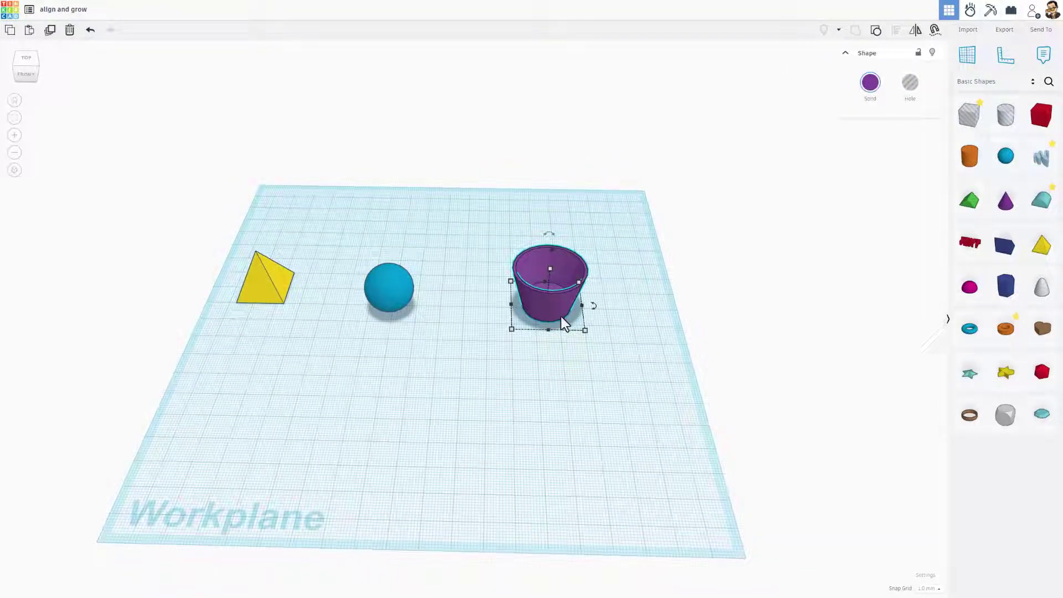
key("ctrl+d")
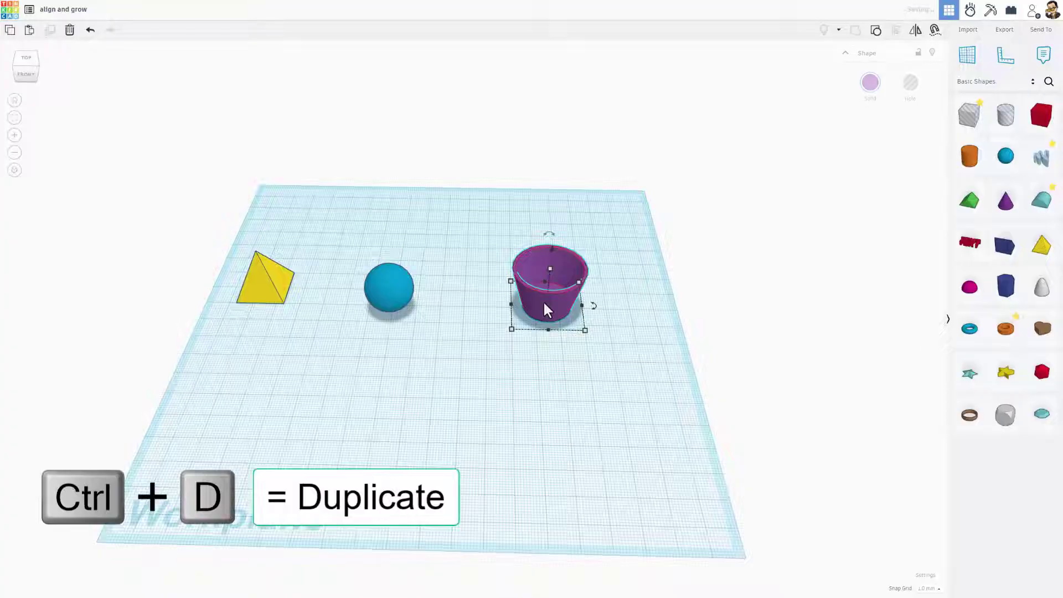
key("Down")
key("Down")
key("Down")
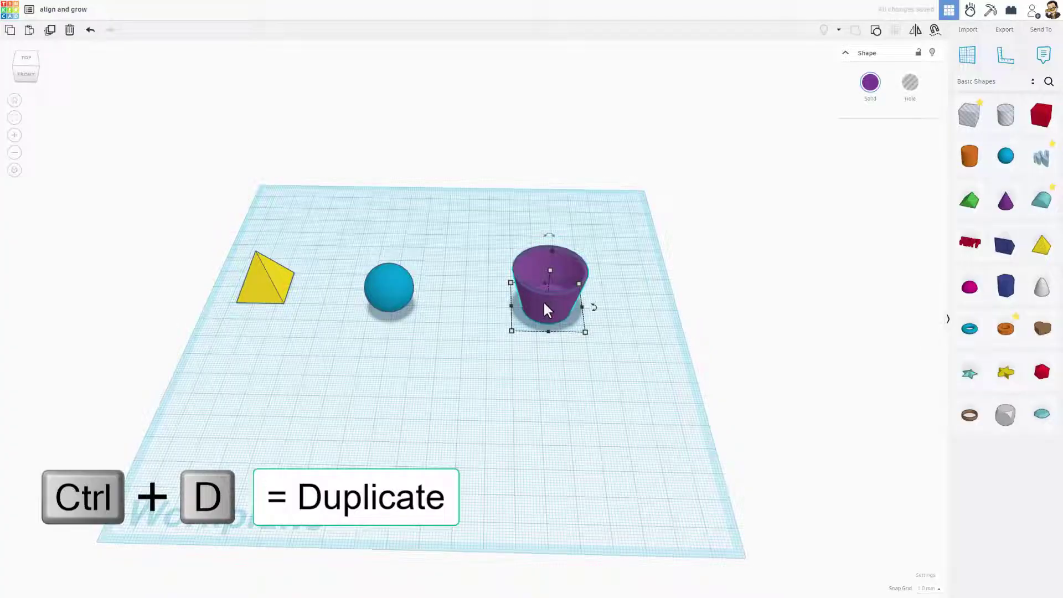
key("Down")
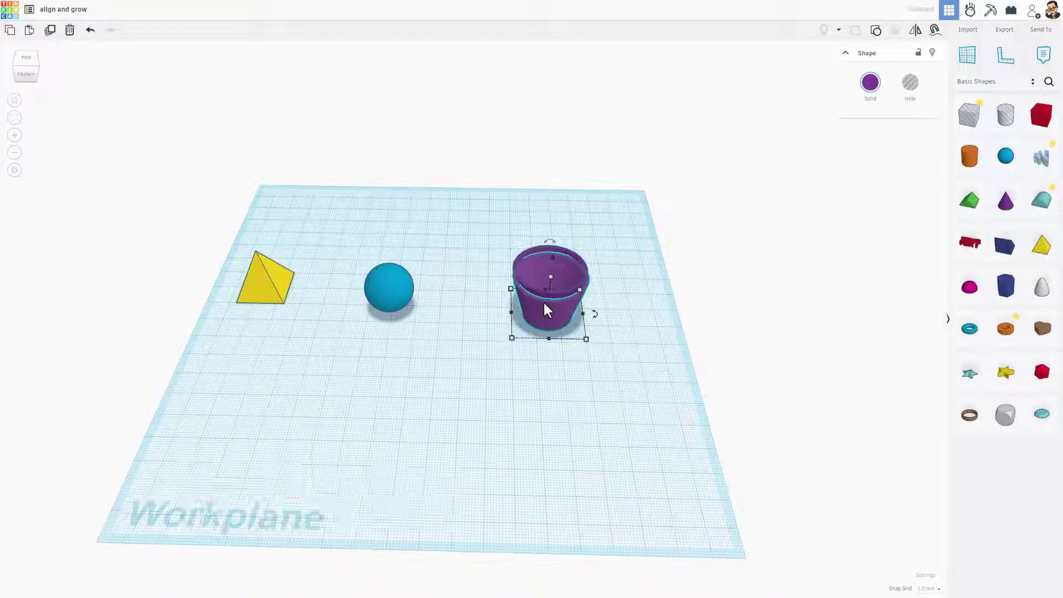
key("shift+Down")
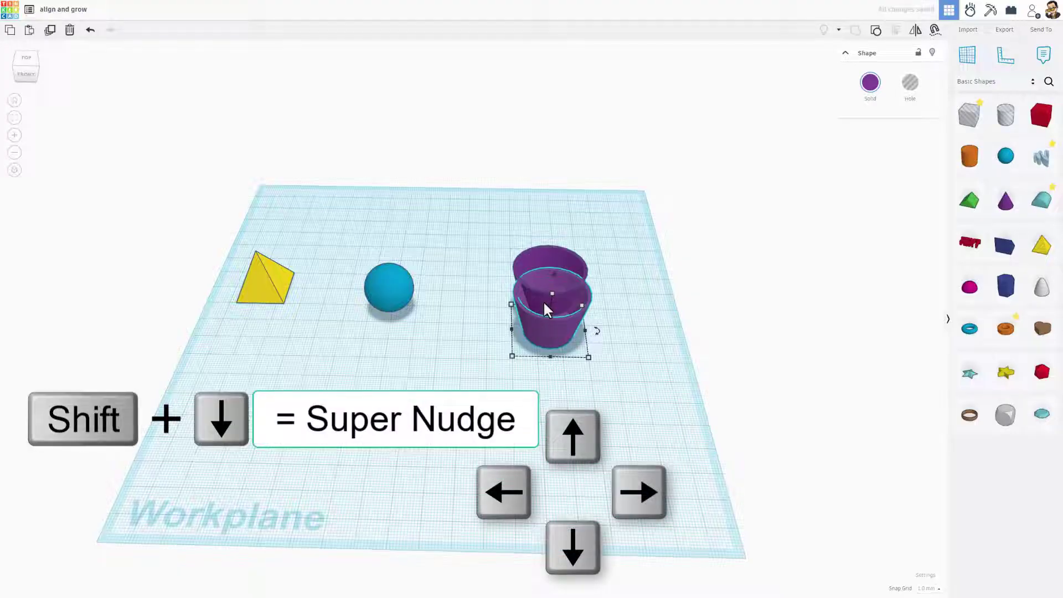
key("shift+Down")
key("shift+Down")
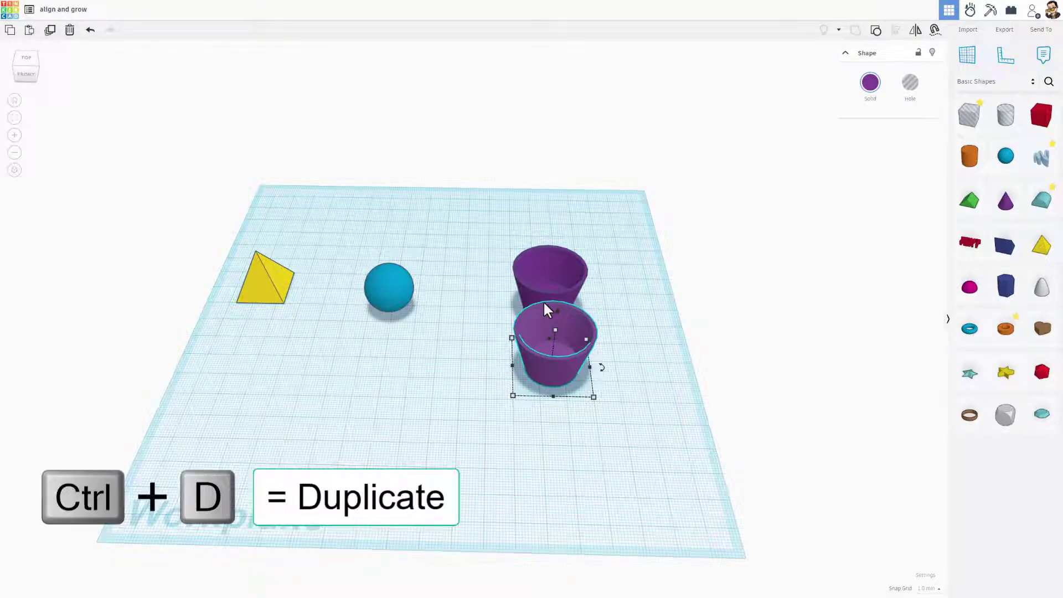
key("ctrl+d")
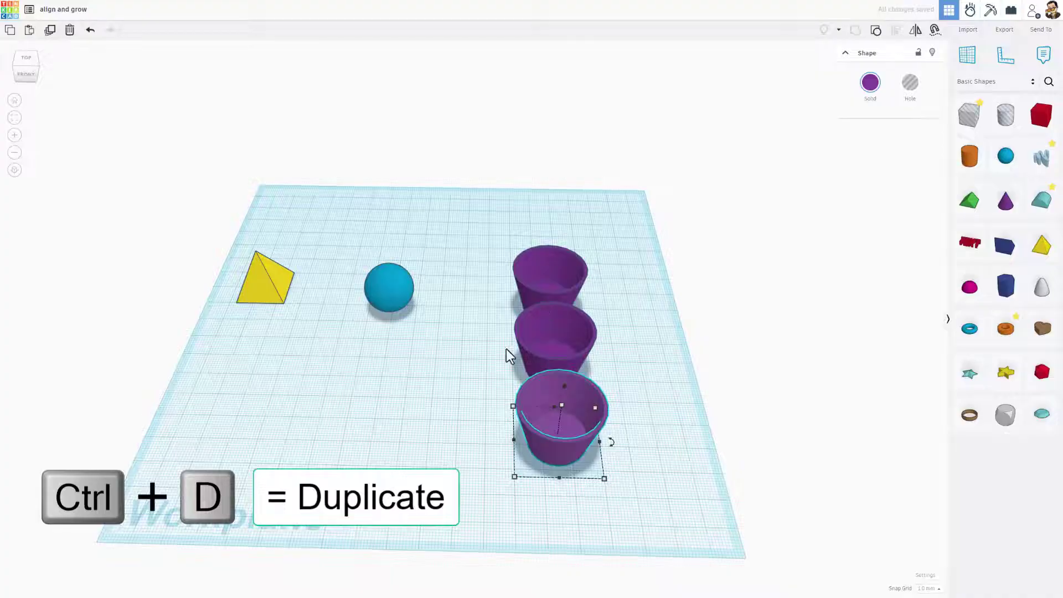
right_click_drag(505, 352, 615, 301)
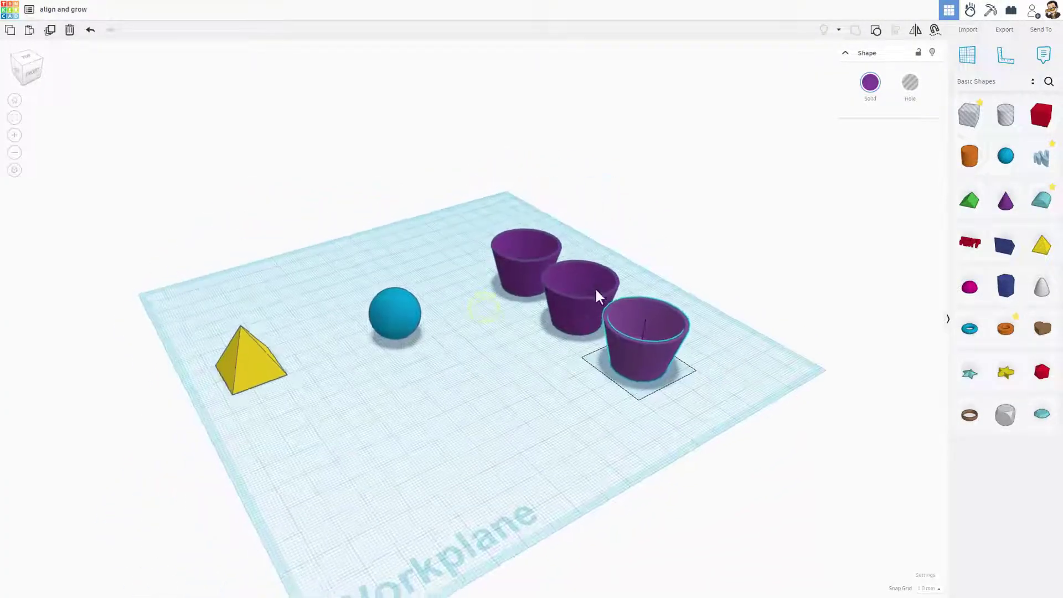
left_click(536, 326)
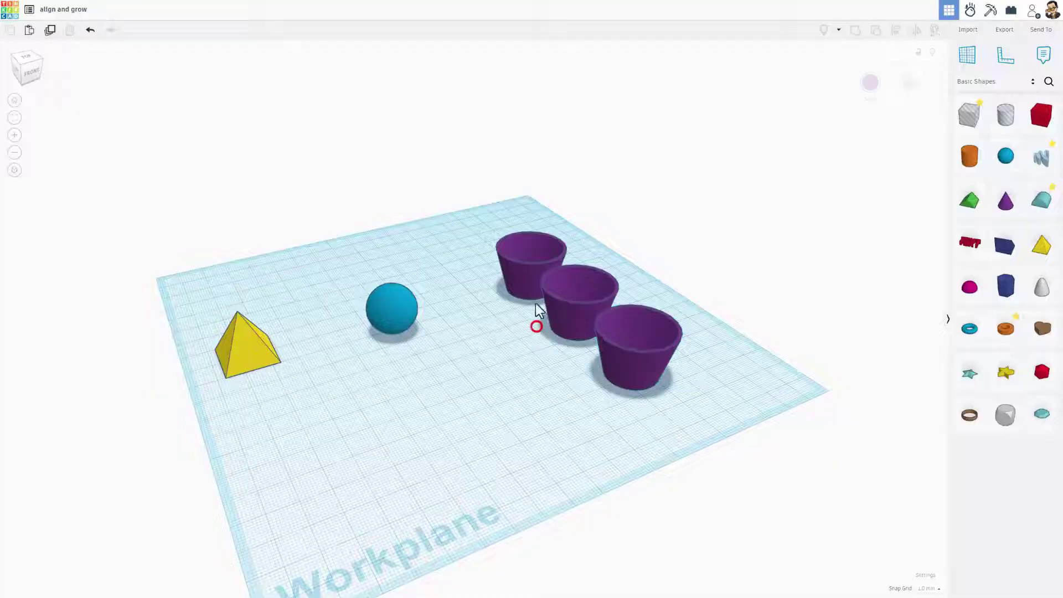
Step: Stretch the back cup upward into a tall cup
left_click(531, 270)
left_click_drag(494, 286, 447, 268)
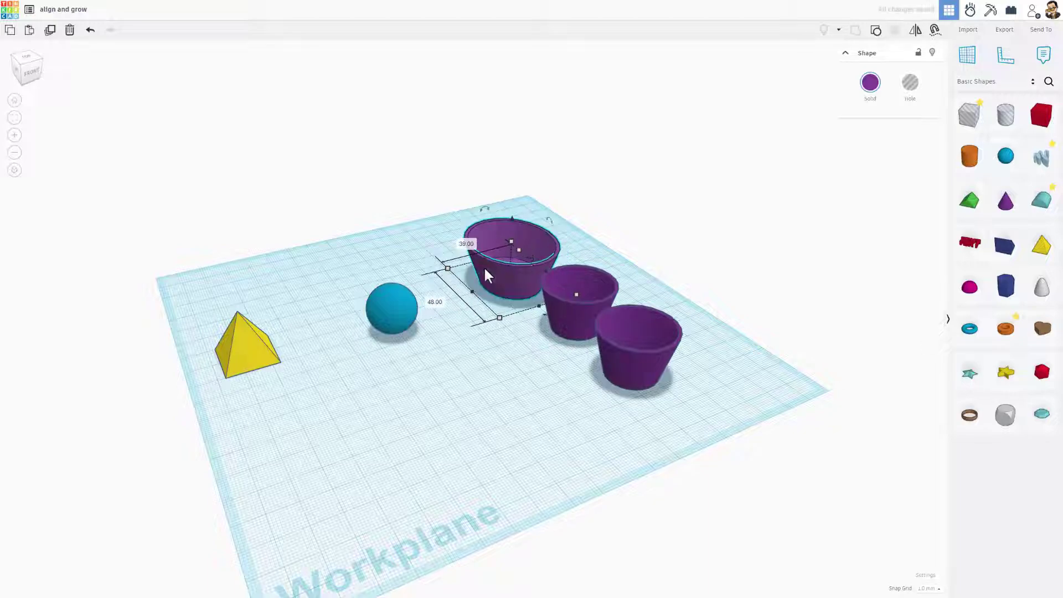
key("ctrl+z")
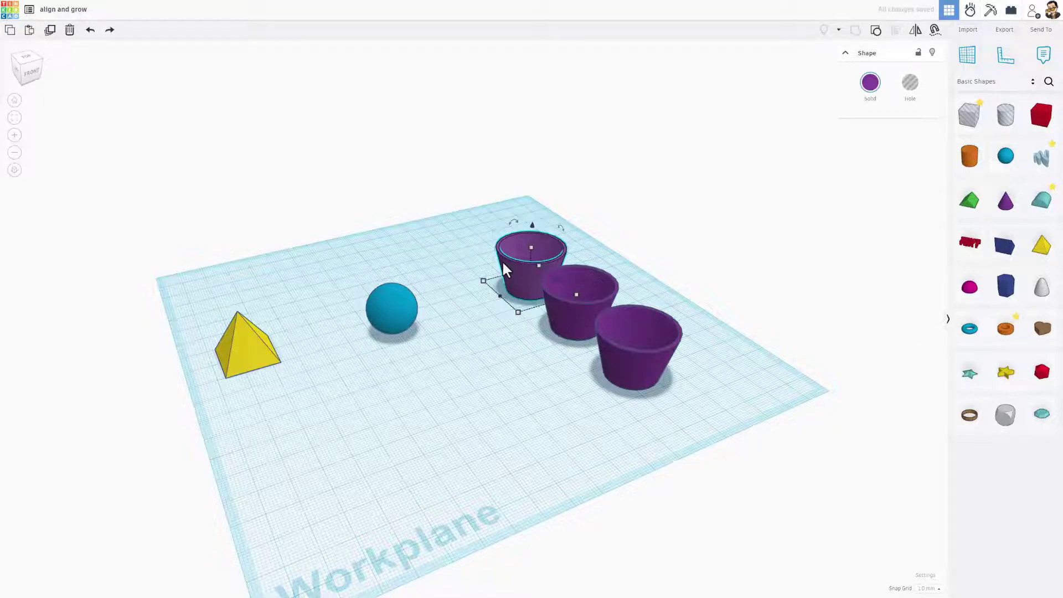
left_click_drag(532, 249, 550, 195)
right_click_drag(612, 200, 565, 204)
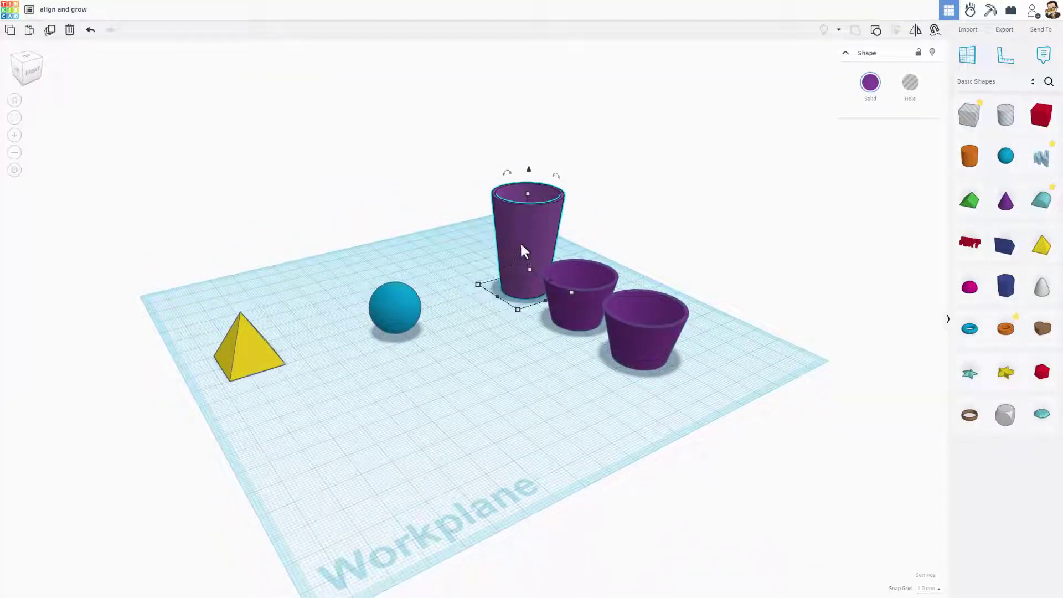
Step: Shift the middle cup right and scale it evenly to a 37 × 37 footprint
left_click(578, 314)
right_click_drag(561, 335, 477, 353)
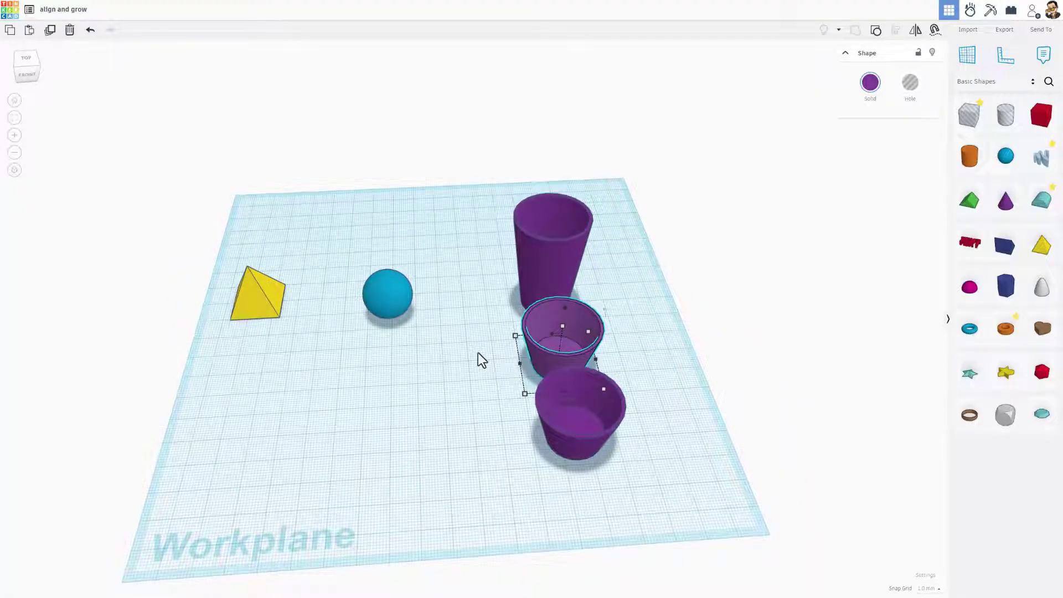
key("shift+Right")
key("shift+Right")
key("shift+Right")
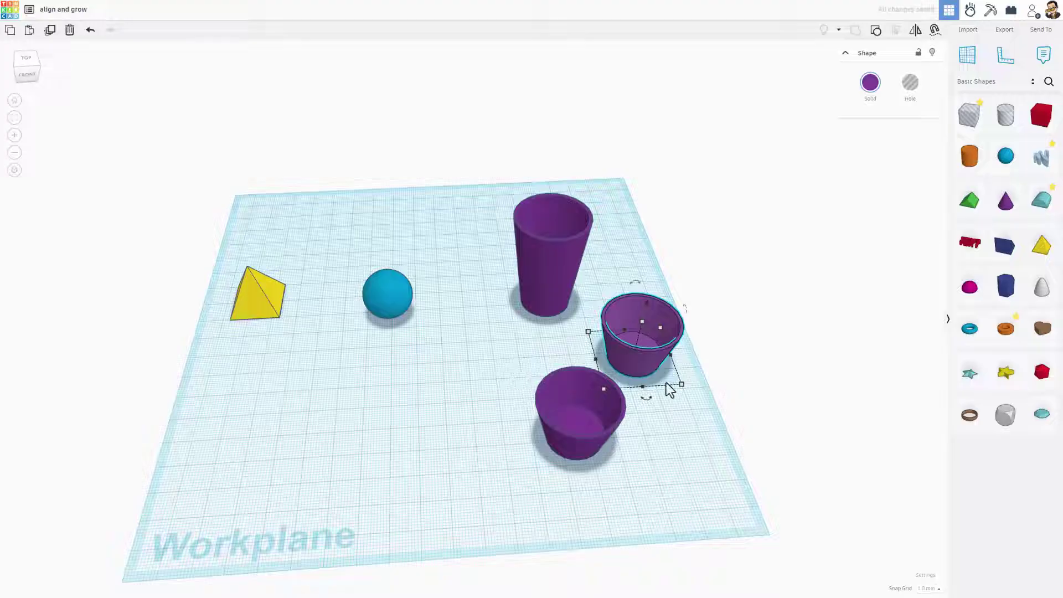
left_click_drag(681, 384, 704, 397, "shift")
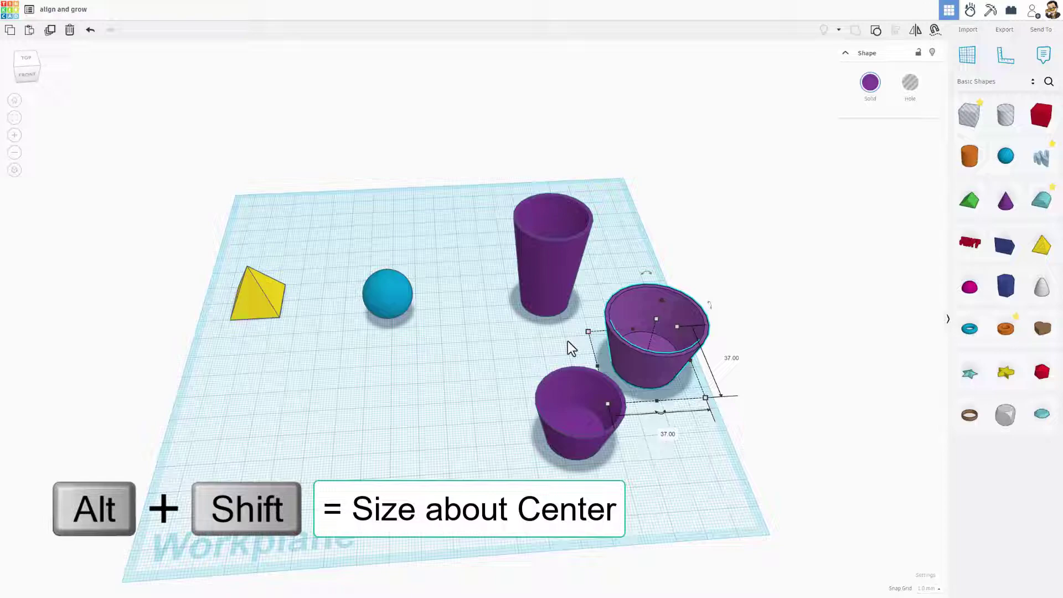
Step: Scale the front cup evenly about its centre to 48.00 × 48.00
left_click(580, 412)
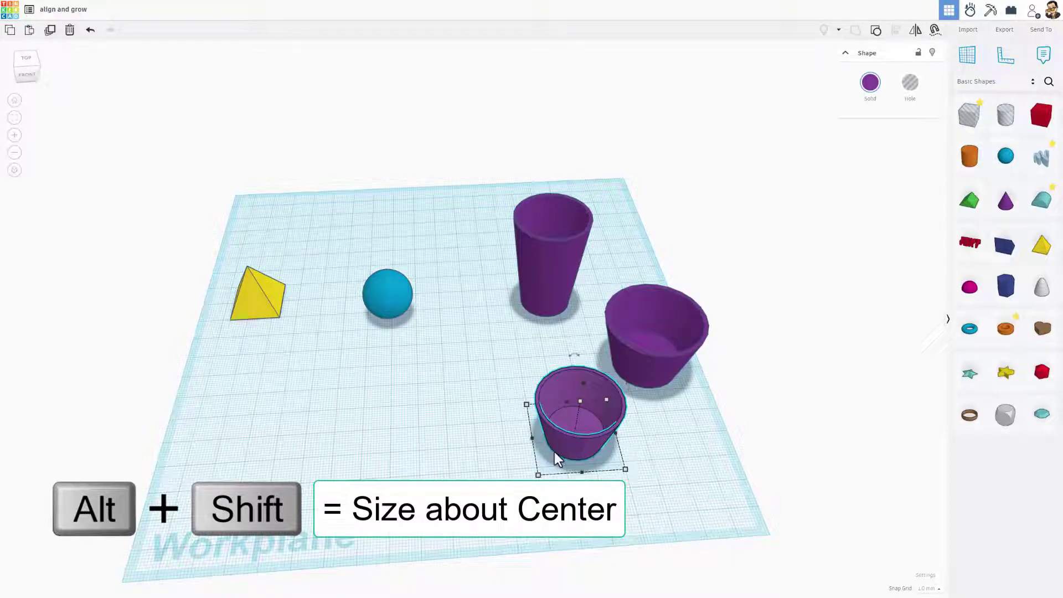
left_click_drag(536, 475, 538, 503, "alt+shift")
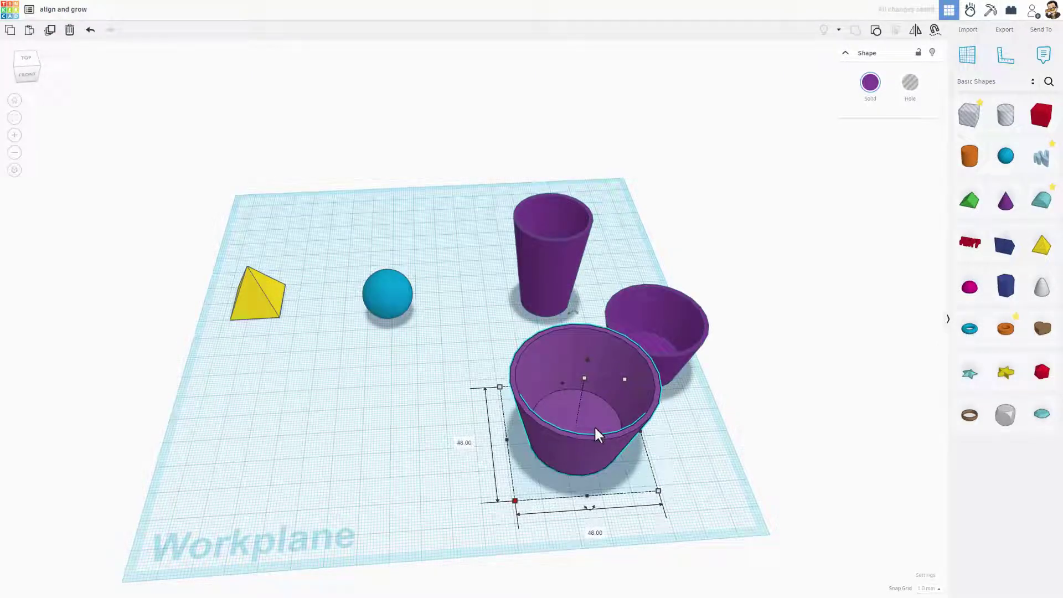
right_click_drag(575, 420, 606, 378)
mouse_move(545, 396)
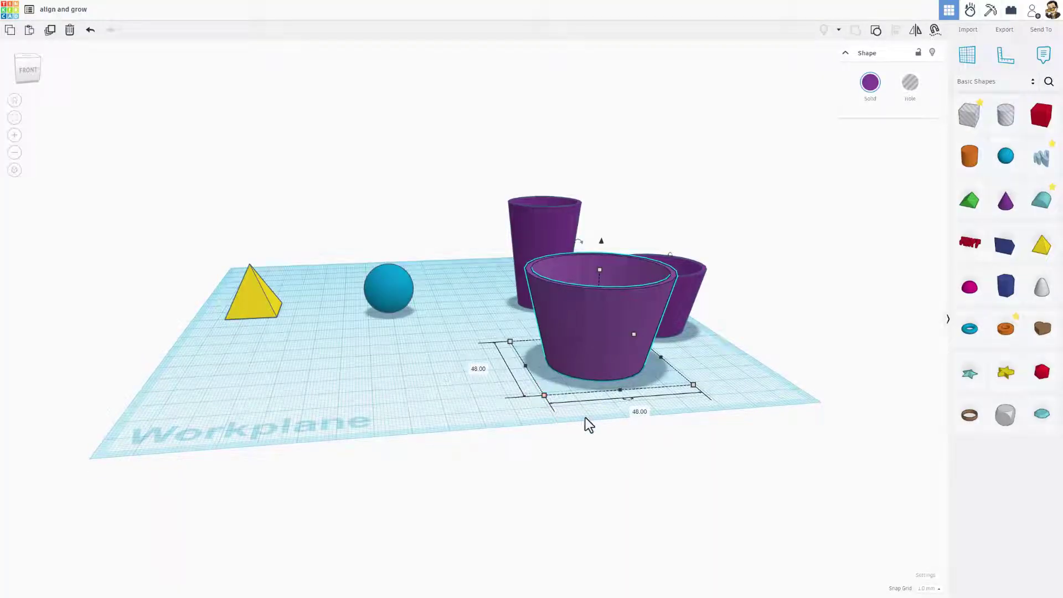
right_click_drag(672, 360, 672, 415)
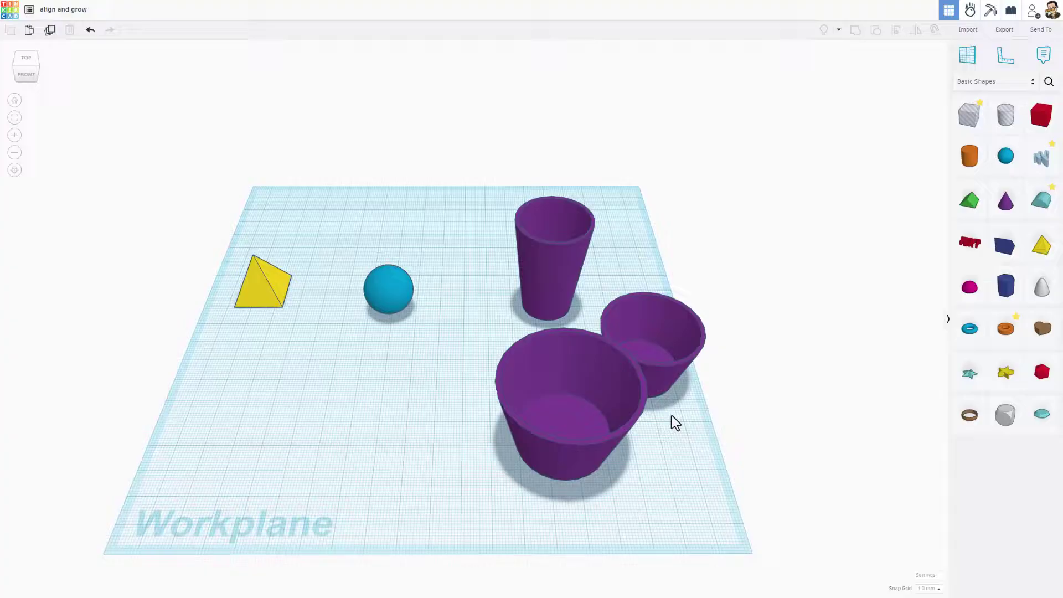
Step: Move the front cup a big step toward the front
left_click(560, 396)
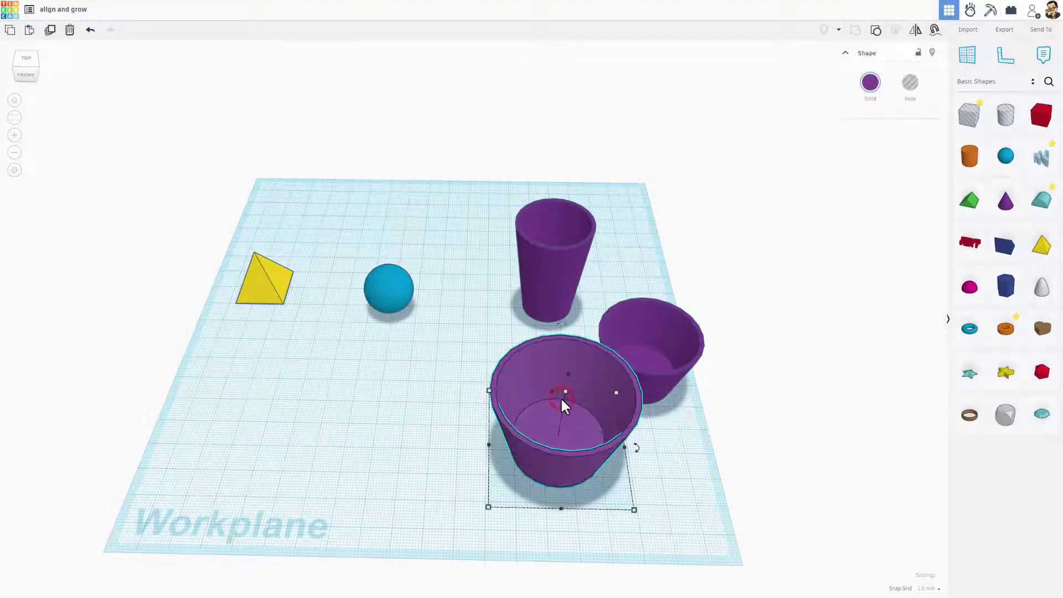
key("shift+Down")
key("shift+Down")
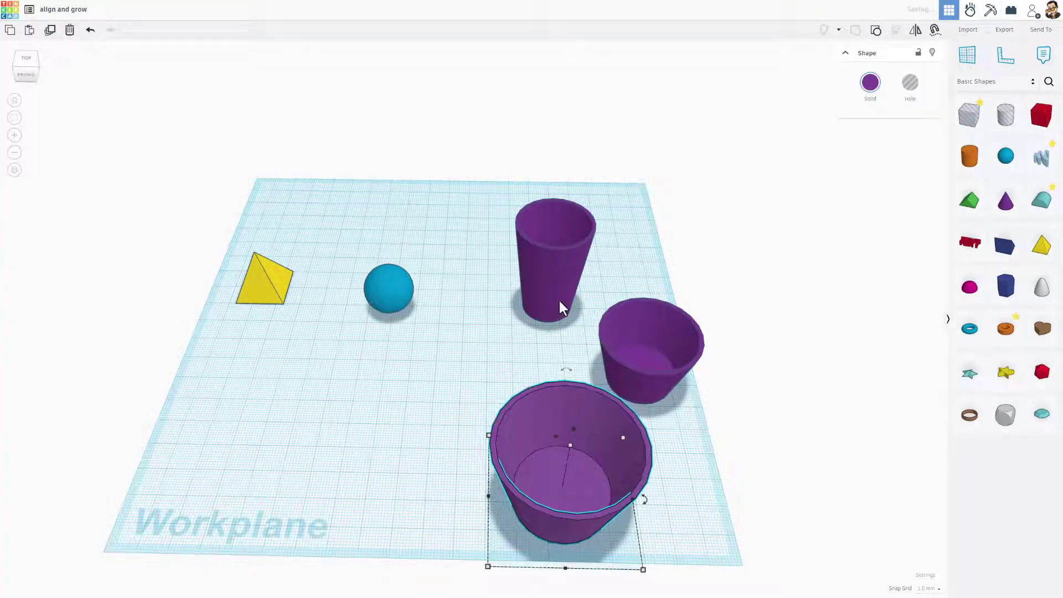
left_click(455, 259)
Step: Align all three cups into one row, undoing the accidental centring that nested them
left_click_drag(467, 228, 641, 468)
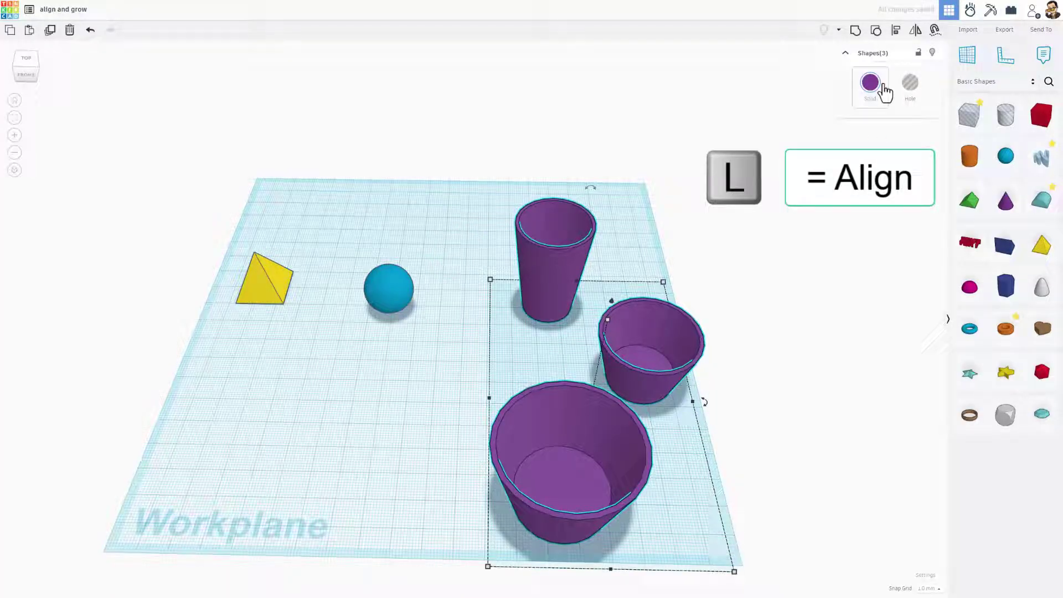
key("l")
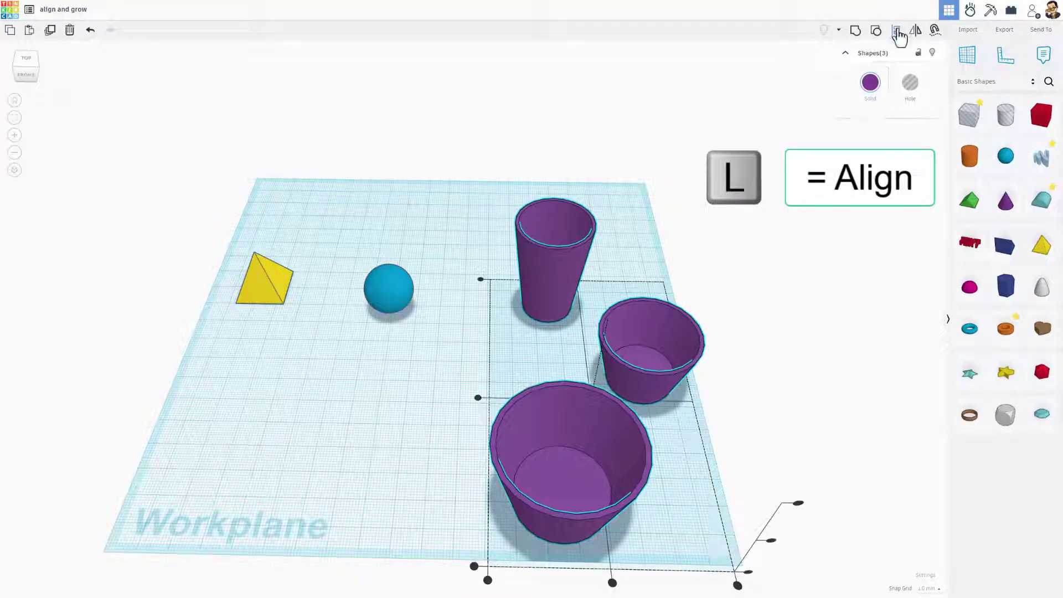
left_click(612, 583)
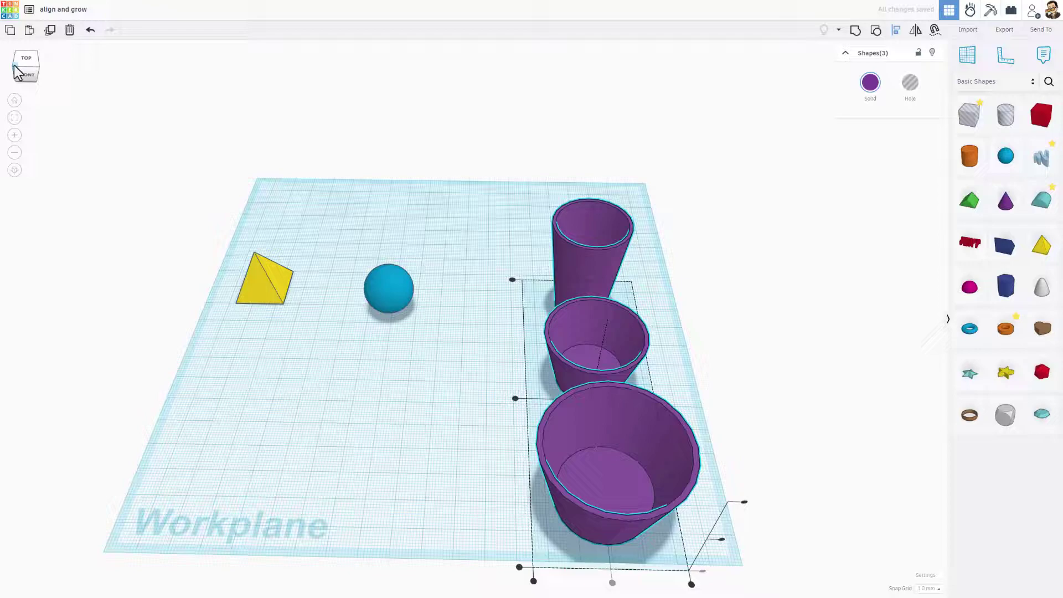
left_click_drag(18, 71, 14, 66)
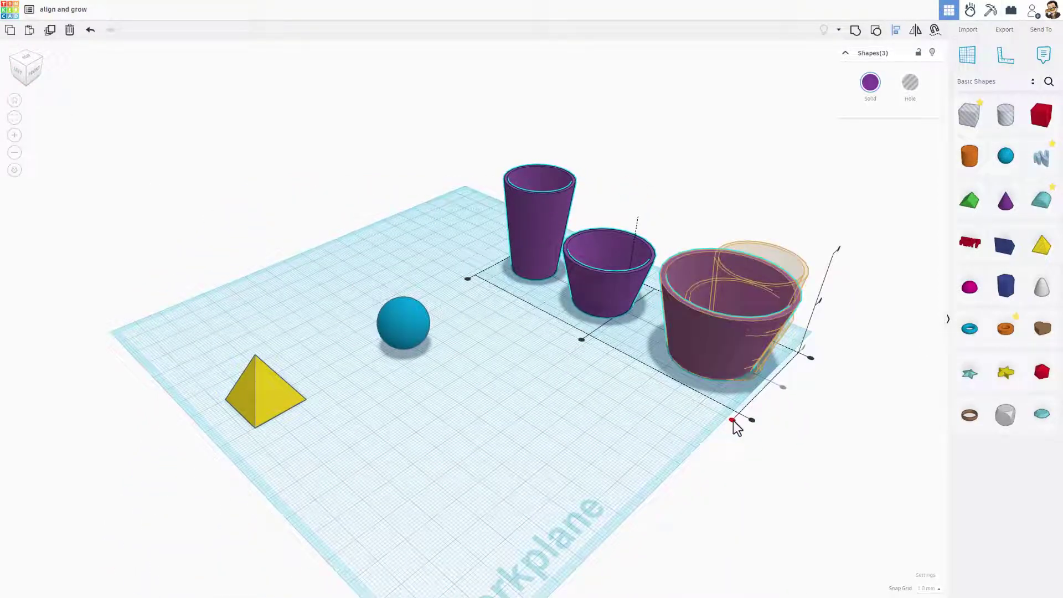
left_click(580, 340)
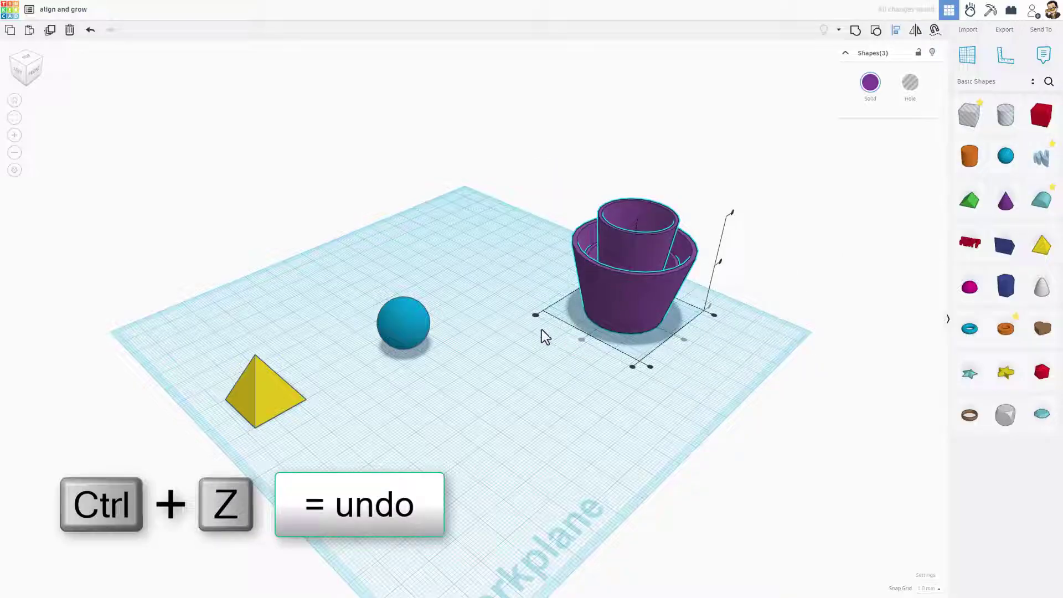
key("ctrl+z")
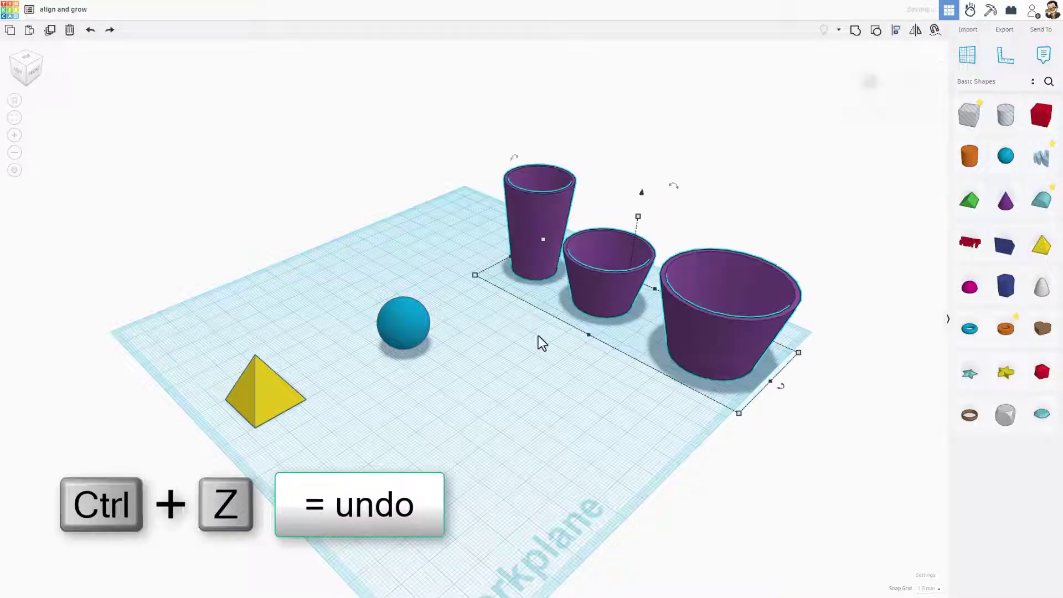
left_click(570, 368)
right_click_drag(570, 368, 572, 317)
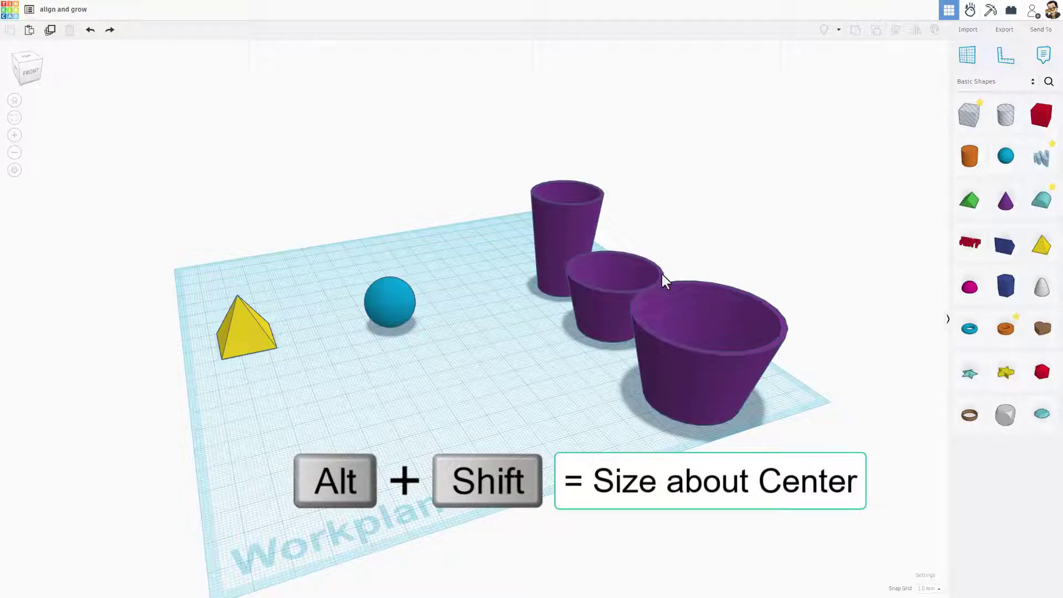
Step: Duplicate the sphere, shift it back and right, grow it to 23, and repeat; view orthographic top
right_click_drag(639, 377, 378, 284)
left_click(391, 302)
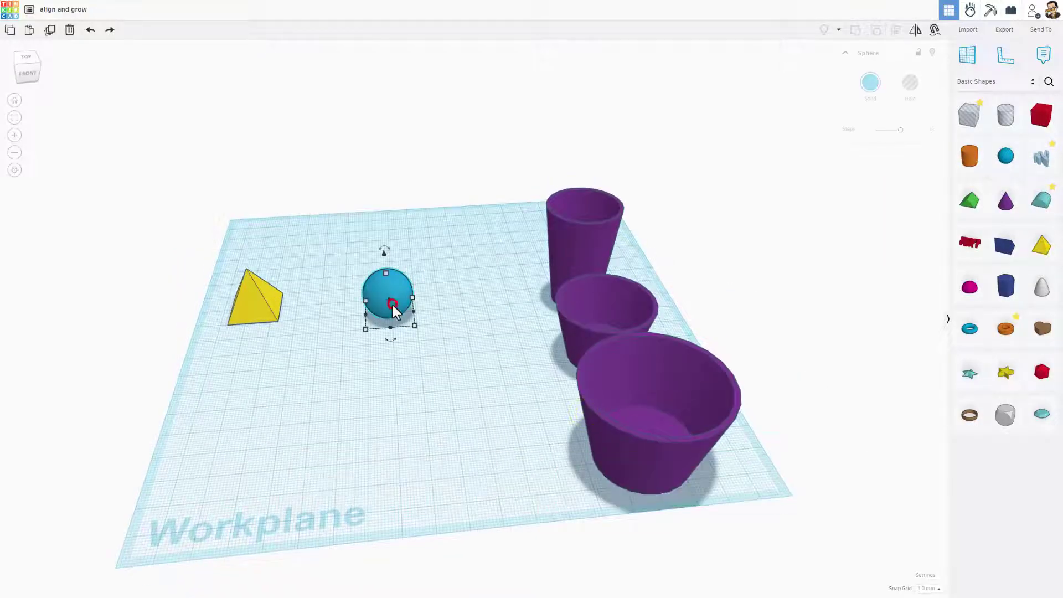
key("ctrl+d")
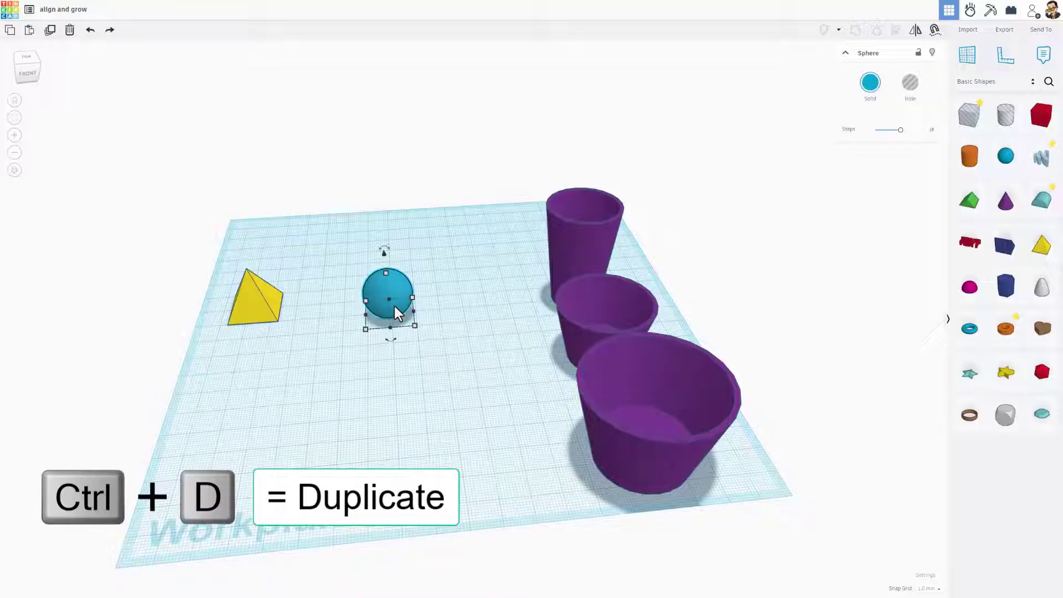
key("shift+Up")
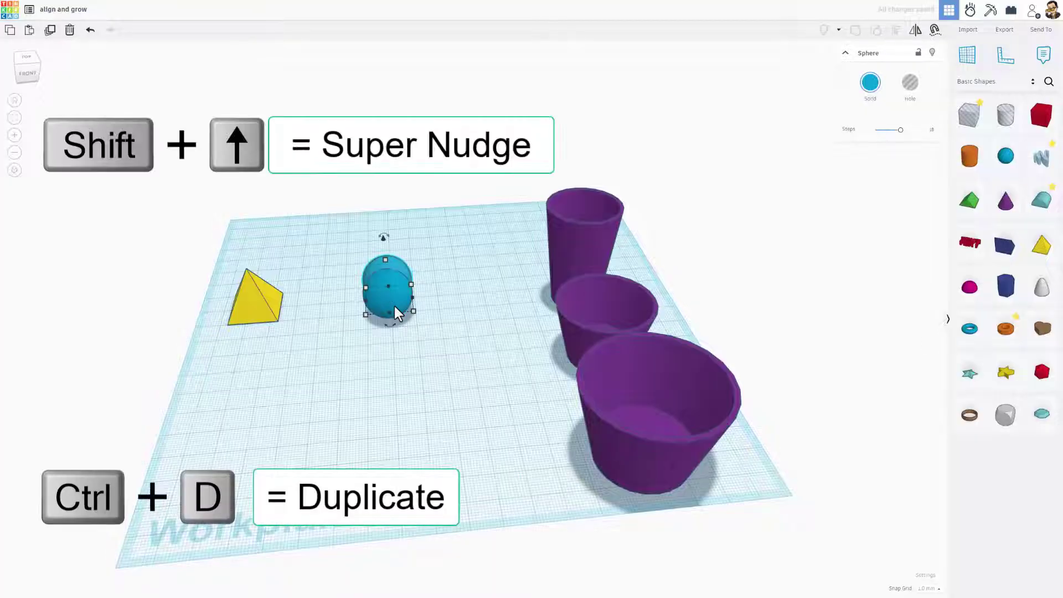
key("shift+Right")
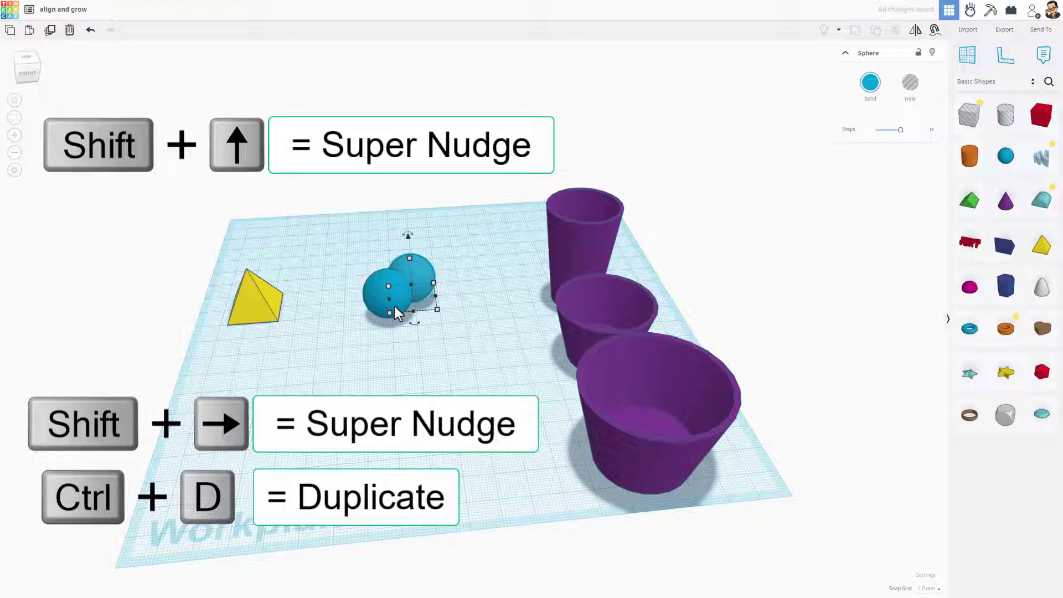
left_click_drag(410, 260, 409, 254)
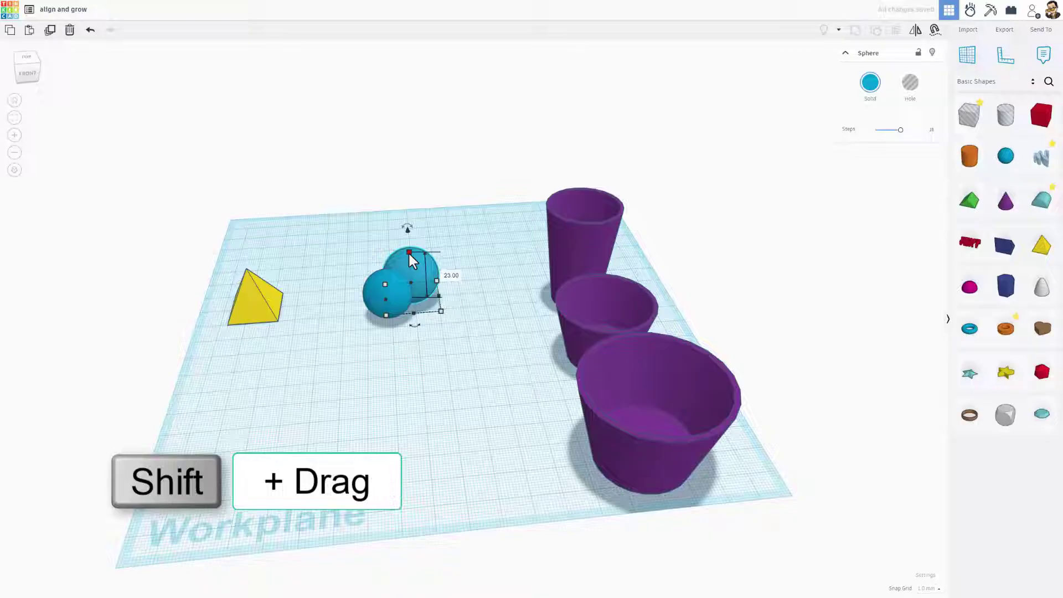
key("ctrl+d")
key("ctrl+d")
key("ctrl+d")
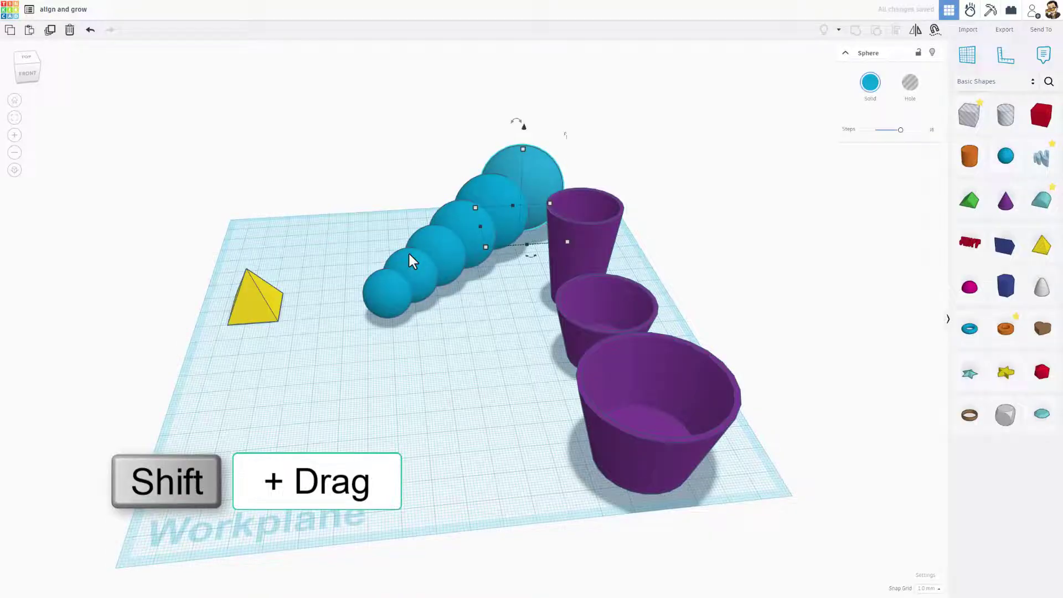
right_click_drag(374, 293, 412, 320)
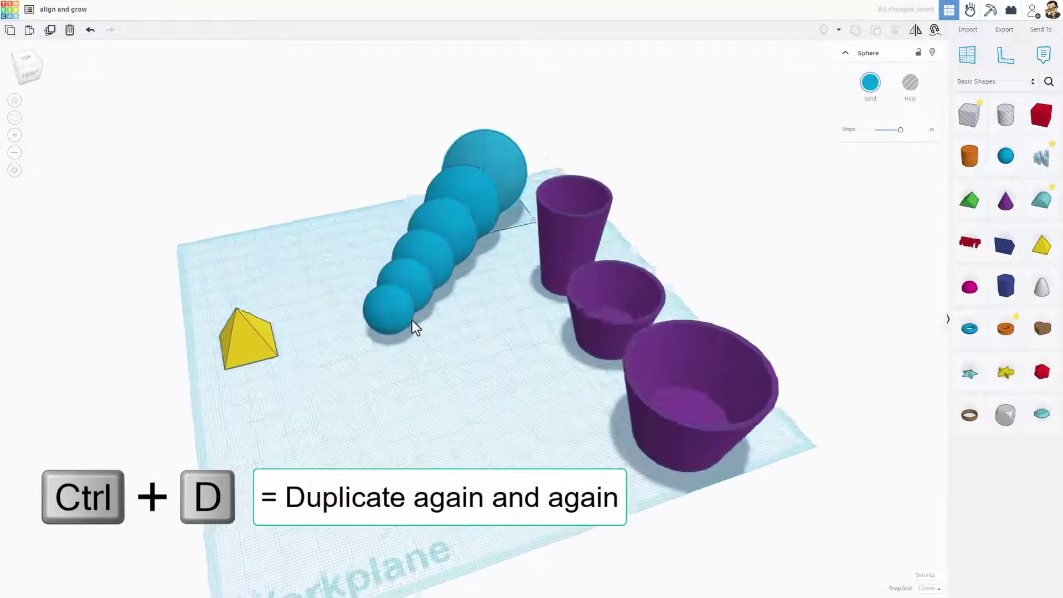
left_click(16, 170)
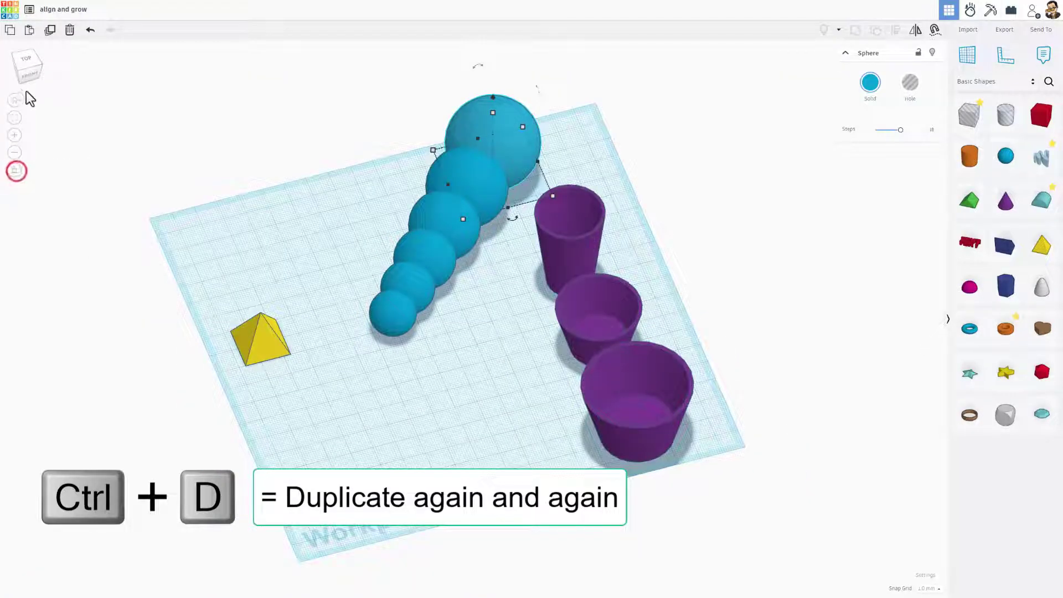
left_click(24, 59)
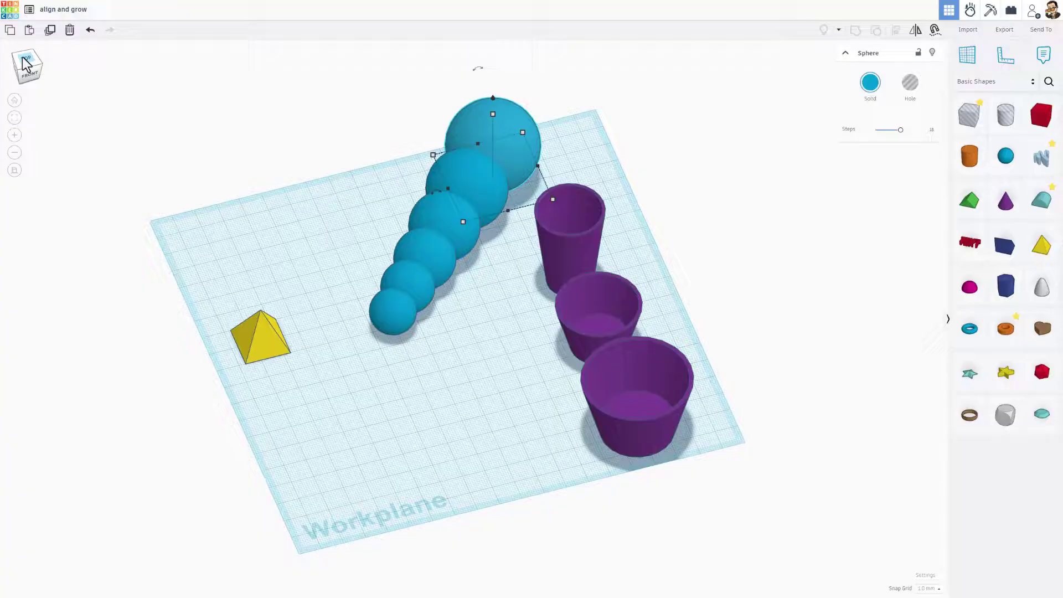
Step: Select all six spheres and centre-align them into one straight tapered column
left_click(387, 158)
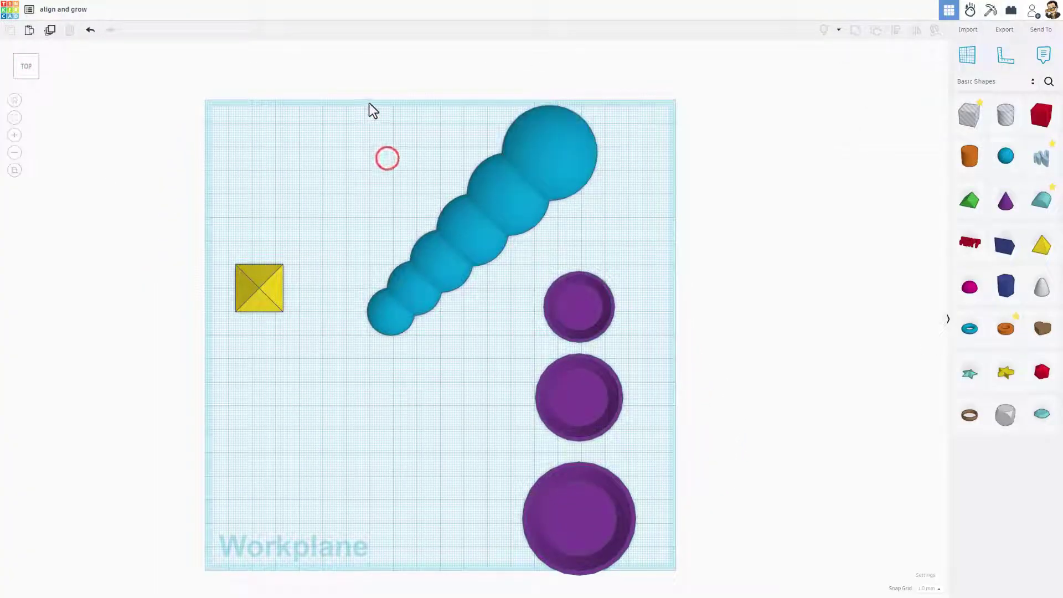
left_click_drag(417, 254, 522, 354)
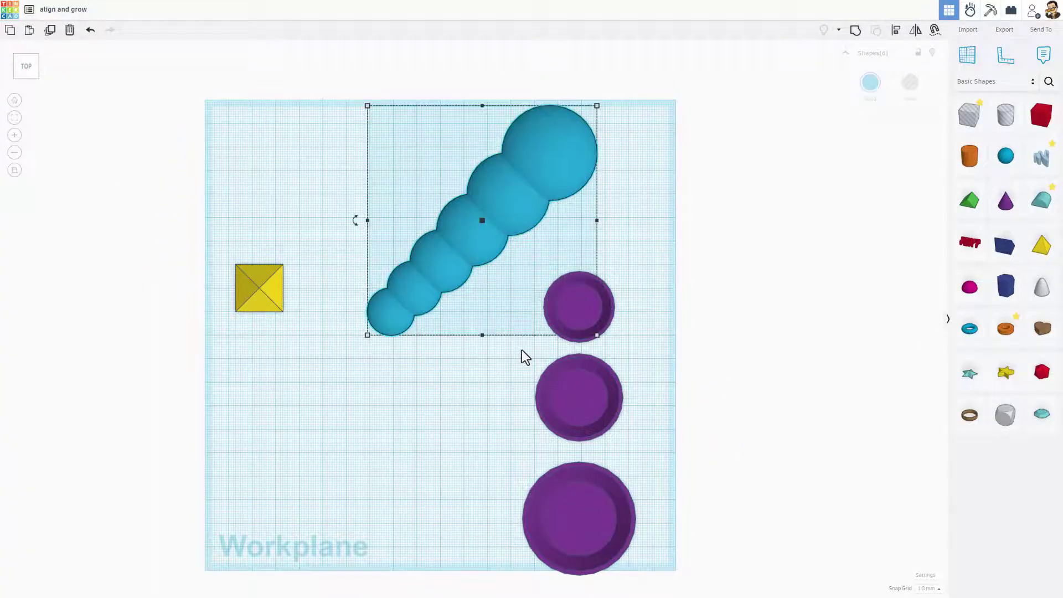
key("l")
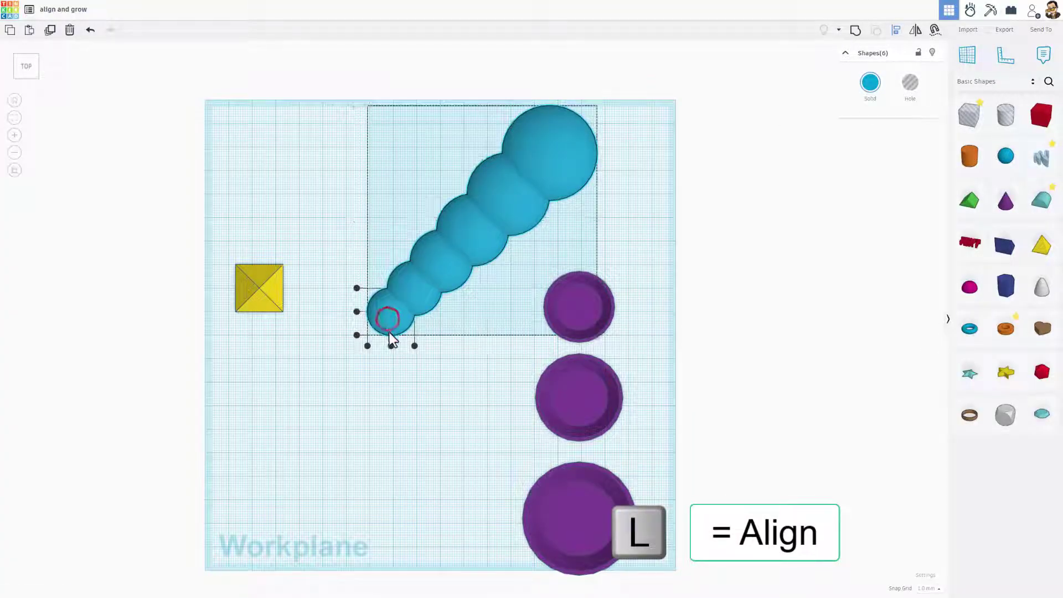
left_click(390, 346)
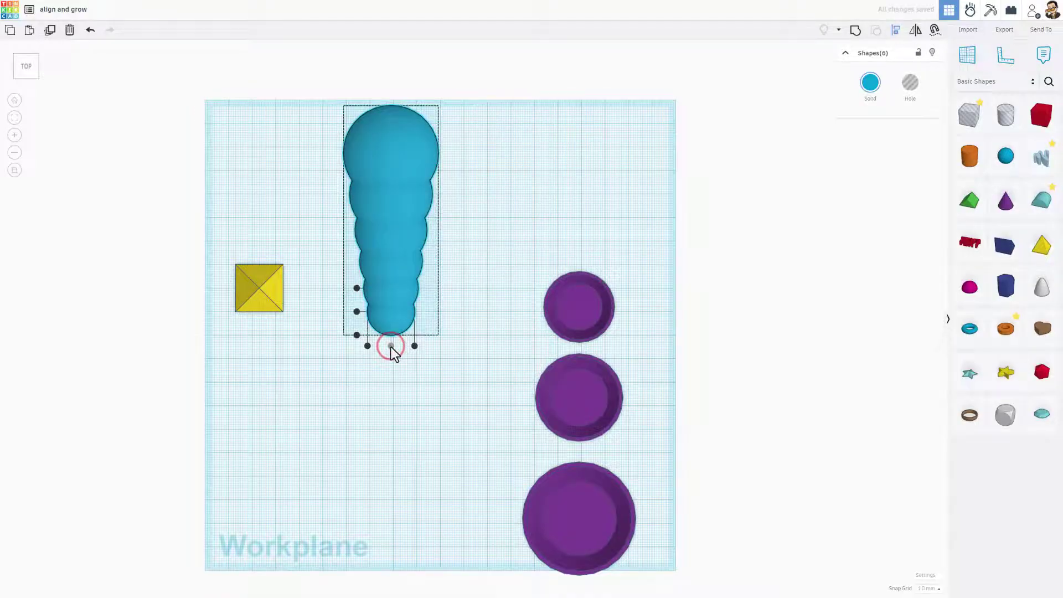
right_click_drag(390, 346, 371, 178)
right_click_drag(354, 281, 391, 125)
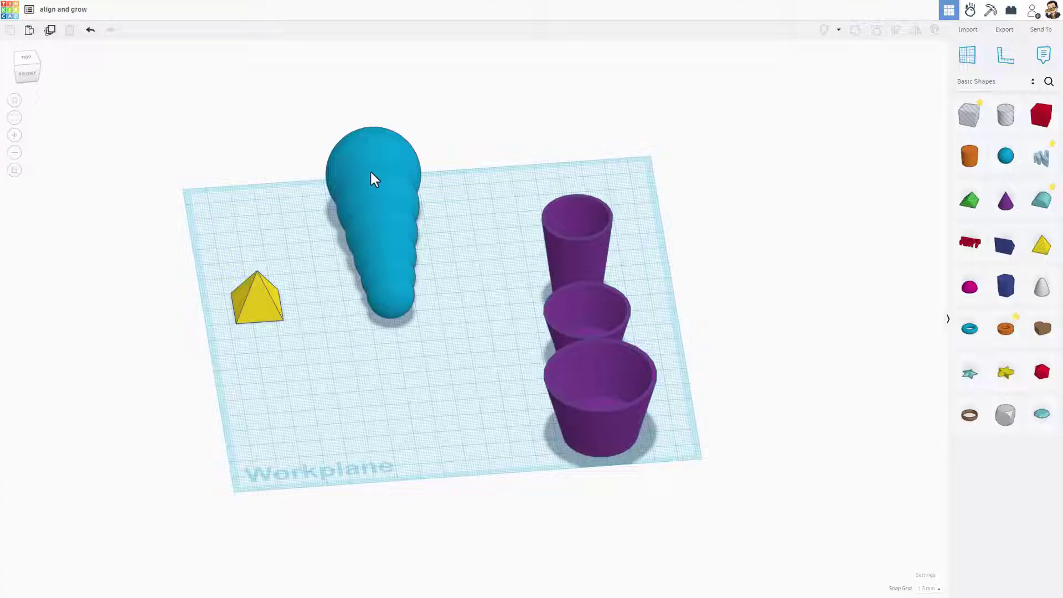
right_click_drag(371, 178, 328, 293)
Step: Move the blue sphere chain back behind the cups
left_click(263, 326)
left_click(270, 195)
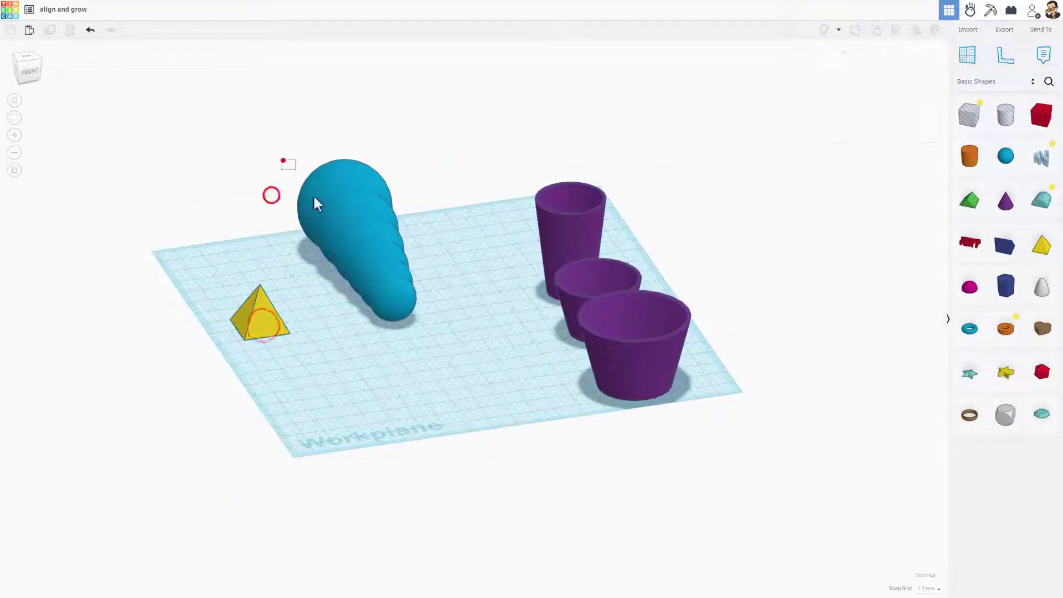
left_click_drag(282, 159, 532, 209)
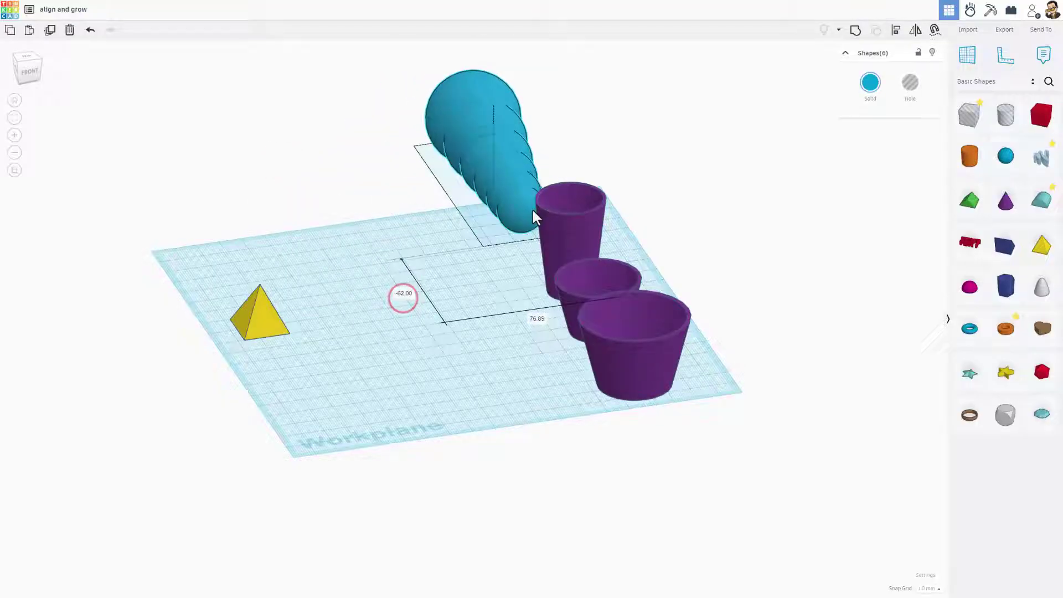
right_click_drag(309, 307, 267, 307)
Step: Duplicate the pyramid, nudge the copy back and right, rotate about 10 degrees, and raise it
left_click(270, 313)
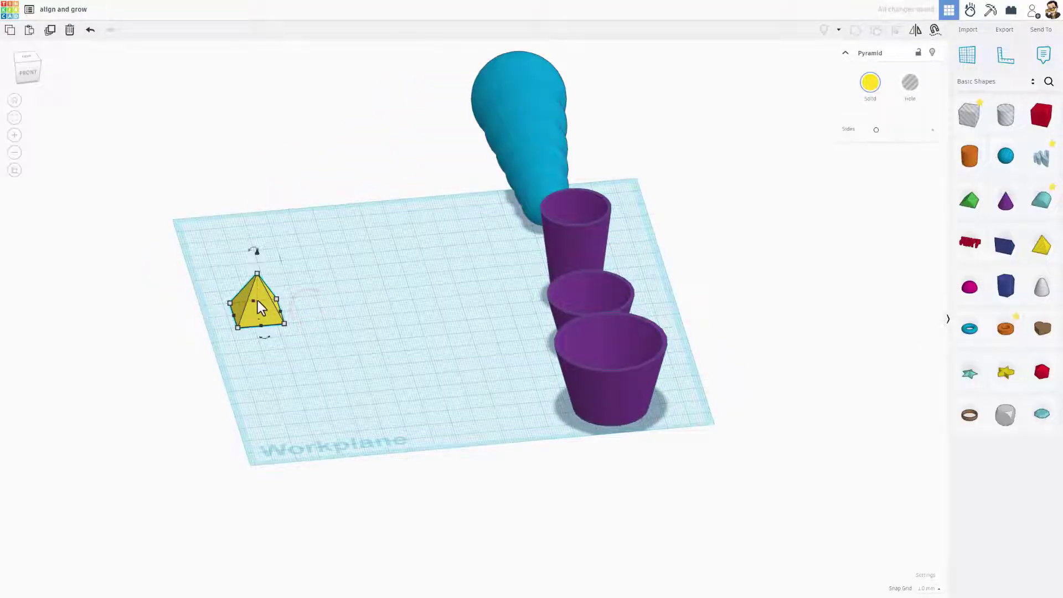
key("ctrl+d")
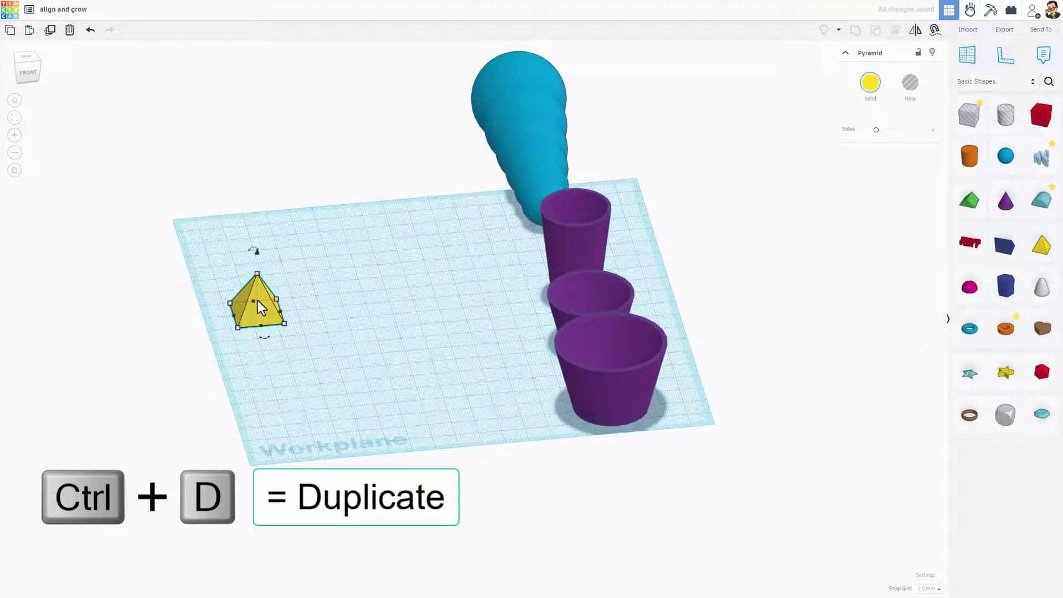
key("Up")
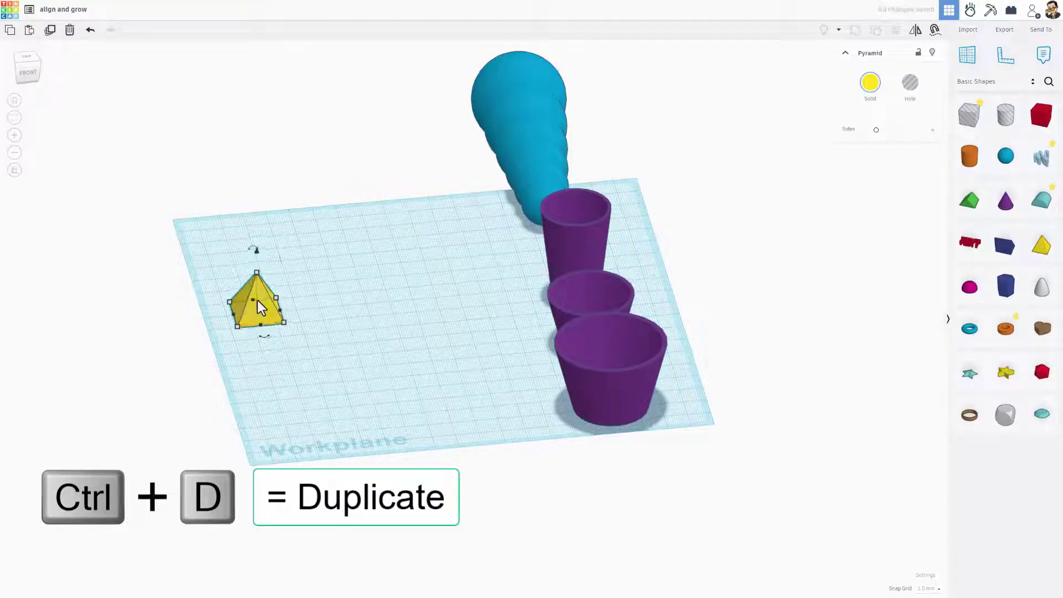
key("Right")
key("Right")
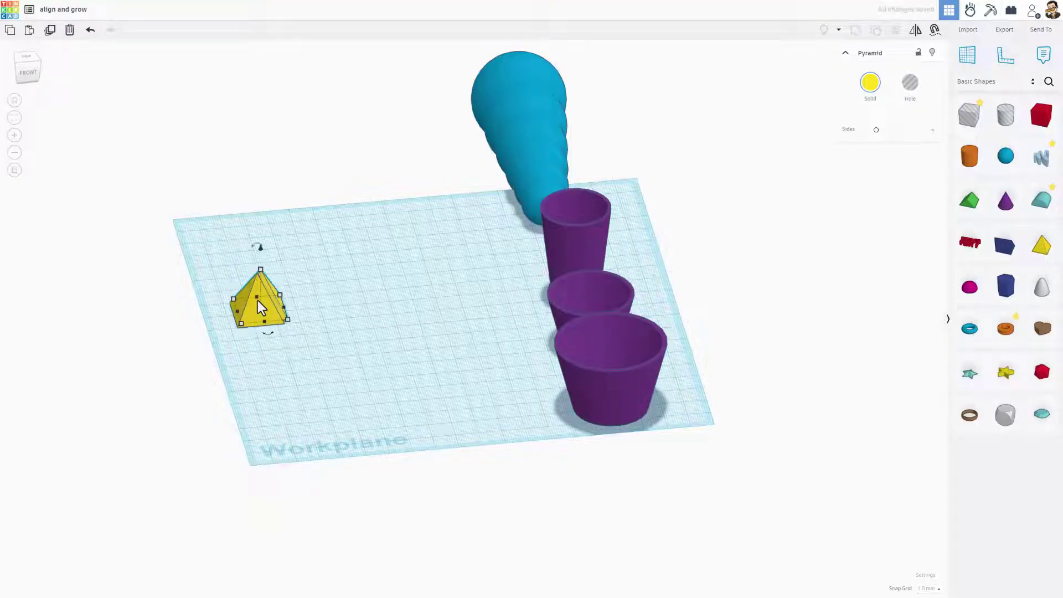
left_click_drag(262, 333, 258, 393)
key("ctrl+Up")
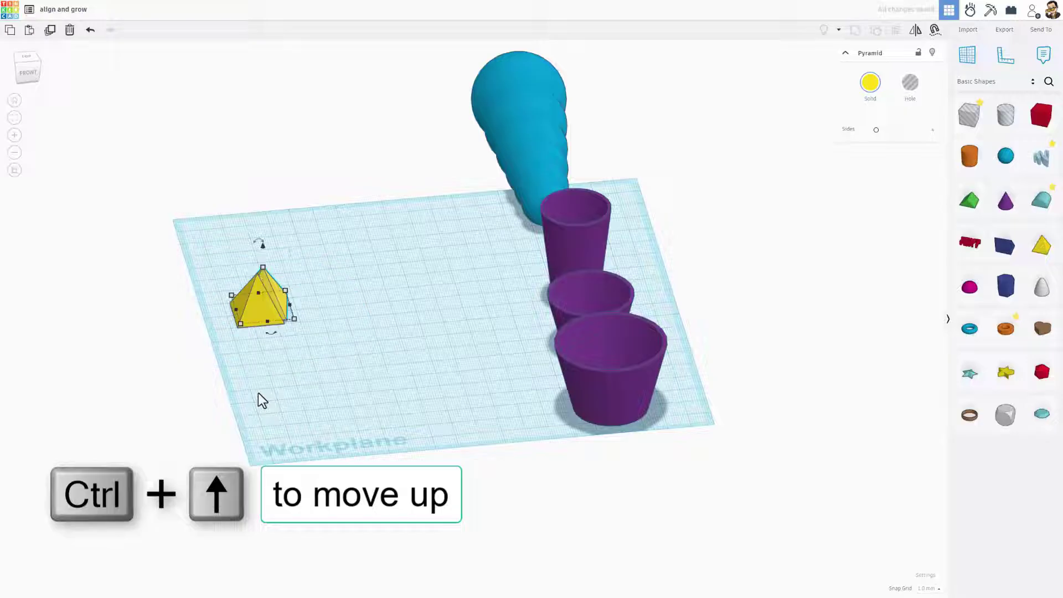
key("ctrl+Up")
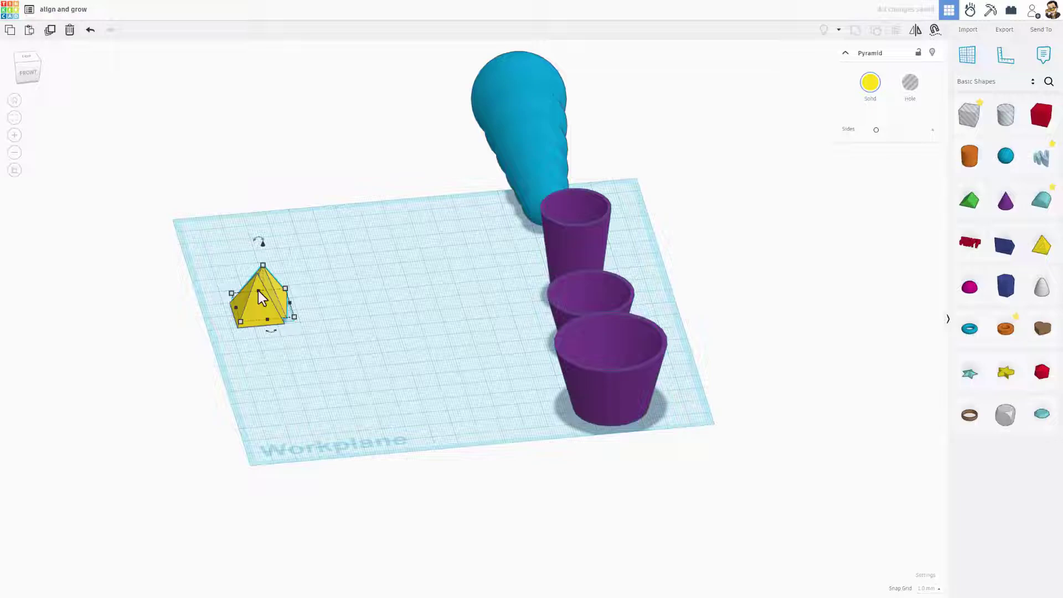
left_click_drag(258, 291, 260, 287)
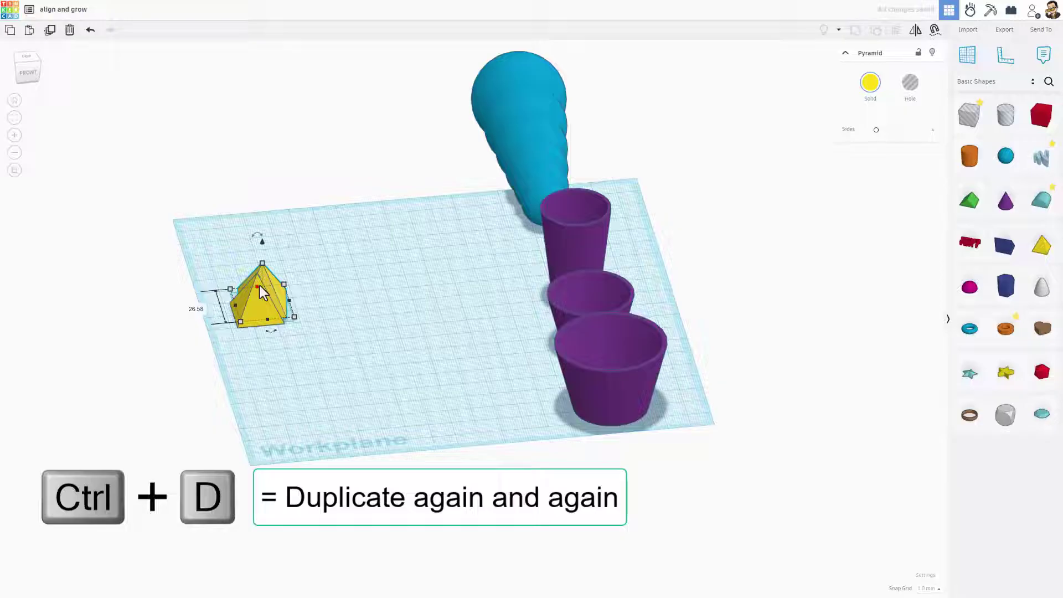
Step: Repeat the offset, tilted pyramid copy three more times with Ctrl+D, extending the arc toward the purple cups
key("ctrl+d")
key("ctrl+d")
key("ctrl+d")
key("ctrl+d")
key("ctrl+d")
key("ctrl+d")
key("ctrl+d")
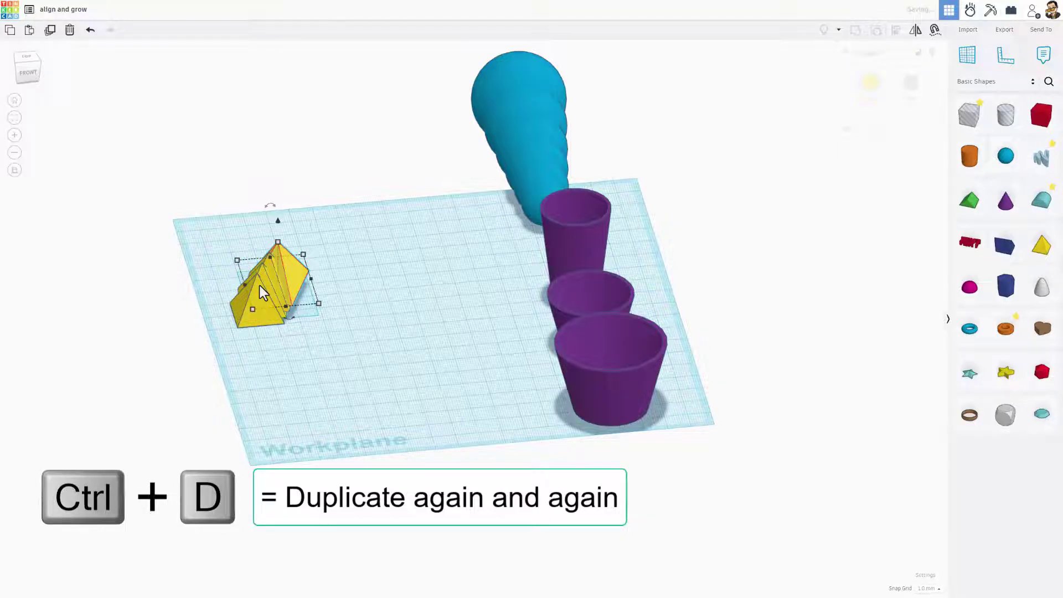
key("ctrl+d")
key("ctrl+d")
key("ctrl+d")
key("ctrl+d")
key("ctrl+d")
key("ctrl+d")
key("ctrl+d")
key("ctrl+d")
key("ctrl+d")
key("ctrl+d")
key("ctrl+d")
key("ctrl+d")
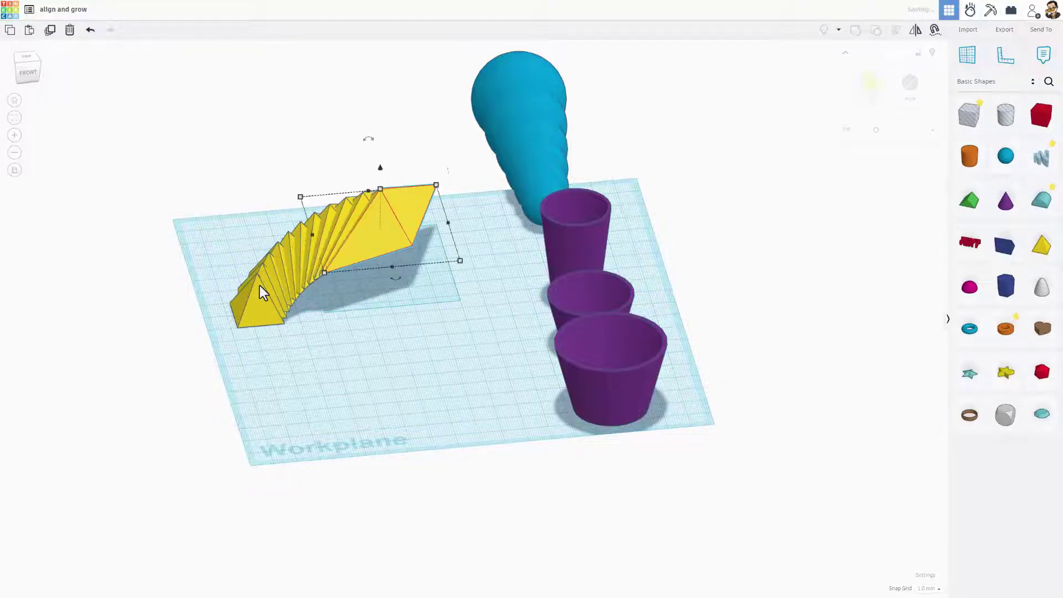
key("ctrl+d")
key("ctrl+d")
key("ctrl+d")
key("ctrl+d")
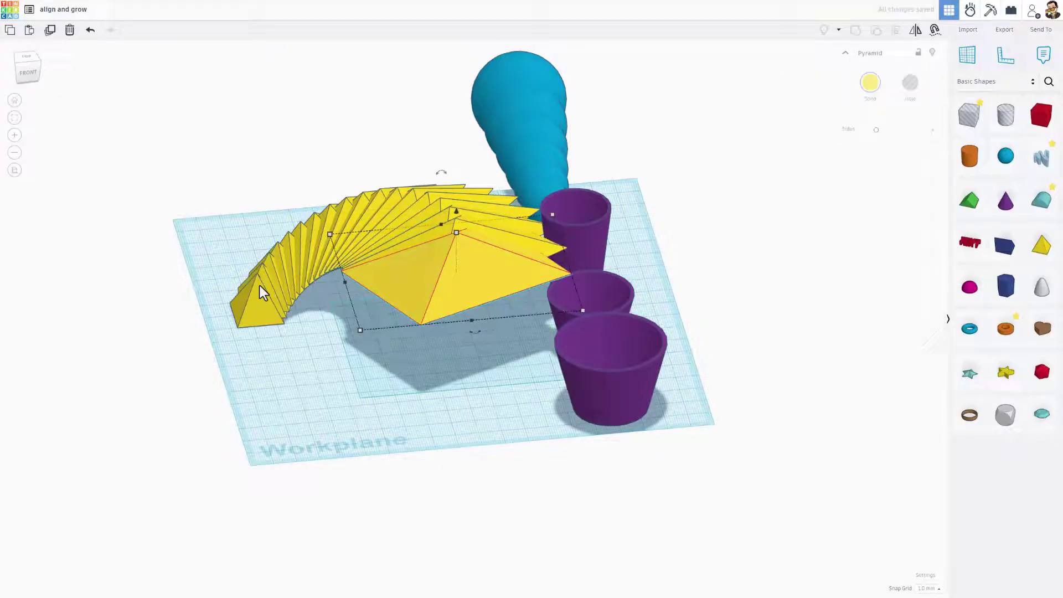
right_click_drag(178, 336, 692, 277)
Step: Select all 19 arc pyramids and narrow the arc to 88.00, then 79.87 wide
left_click_drag(712, 207, 490, 431)
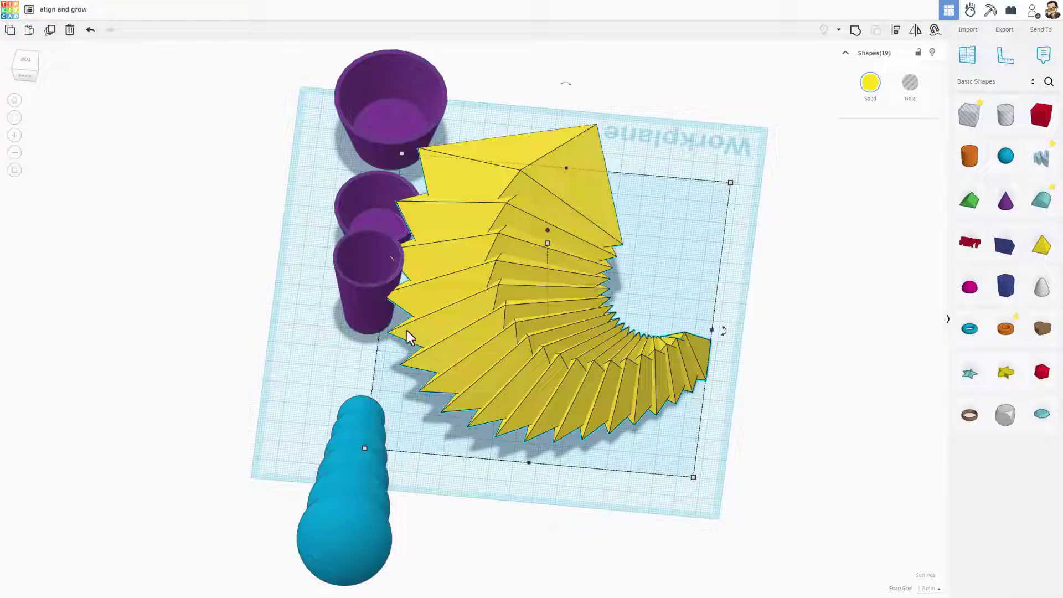
left_click_drag(380, 308, 523, 343)
right_click_drag(523, 343, 197, 333)
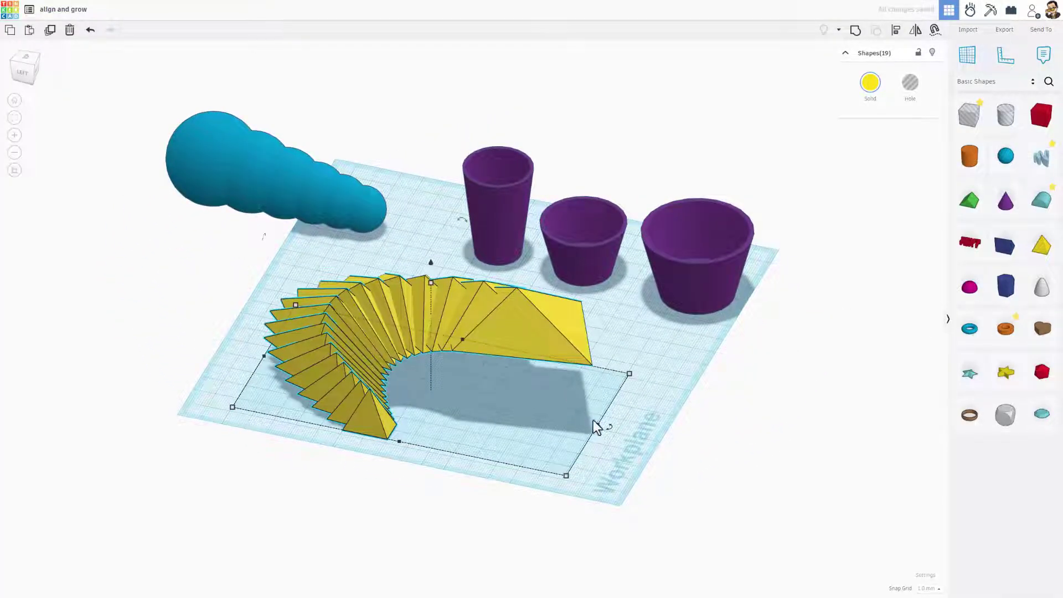
left_click_drag(595, 425, 444, 380)
mouse_move(464, 369)
right_mouse_down()
mouse_move(310, 331)
mouse_move(356, 363)
mouse_move(356, 299)
mouse_move(356, 330)
mouse_move(470, 374)
right_mouse_up()
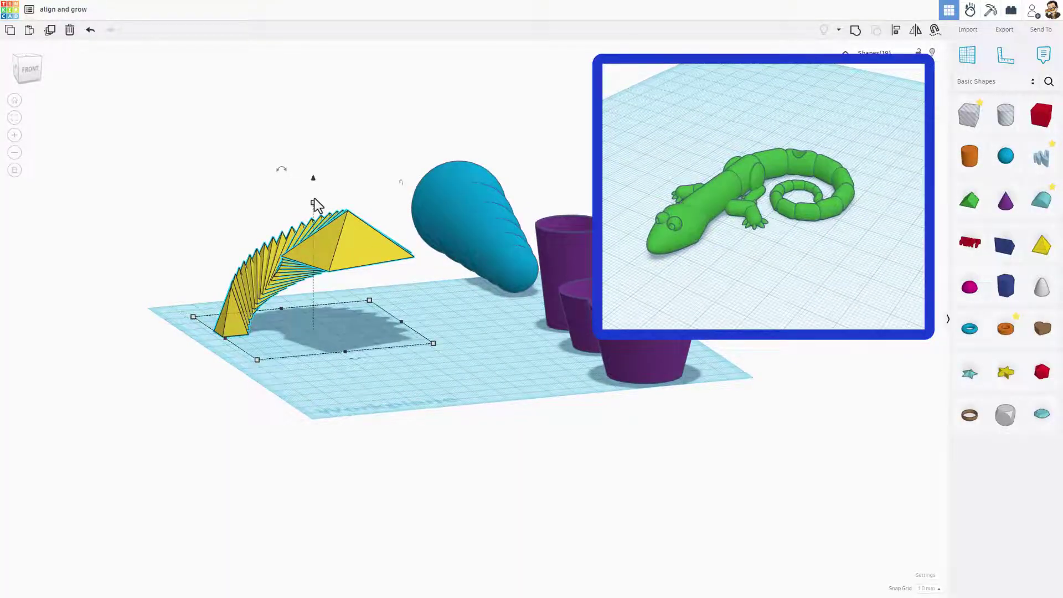
Step: Lower the selected pyramid arc's height to 37.00, making it flatter
left_click_drag(314, 202, 314, 244)
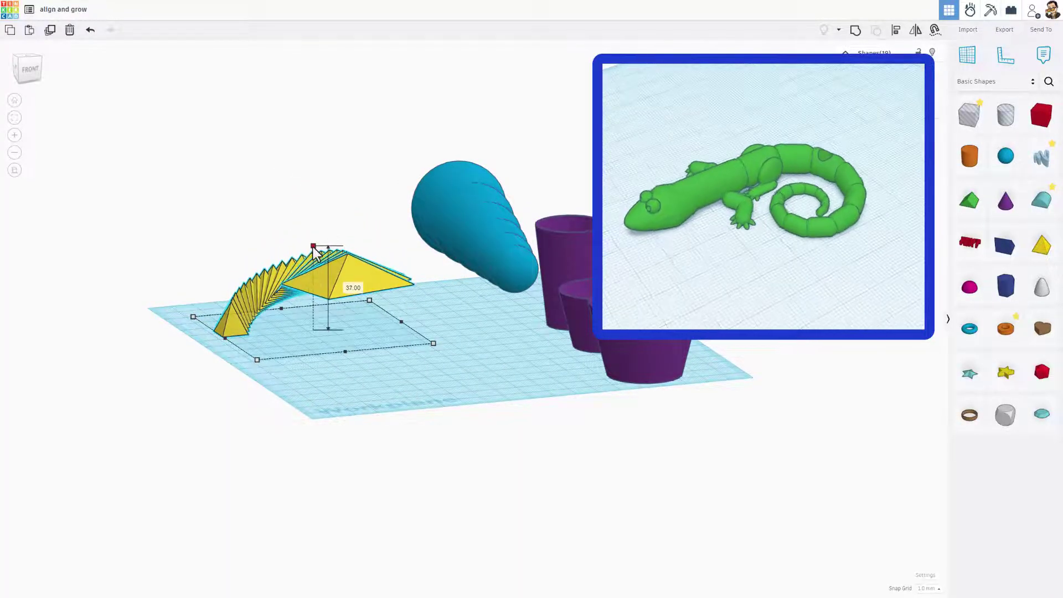
right_click_drag(244, 302, 387, 430)
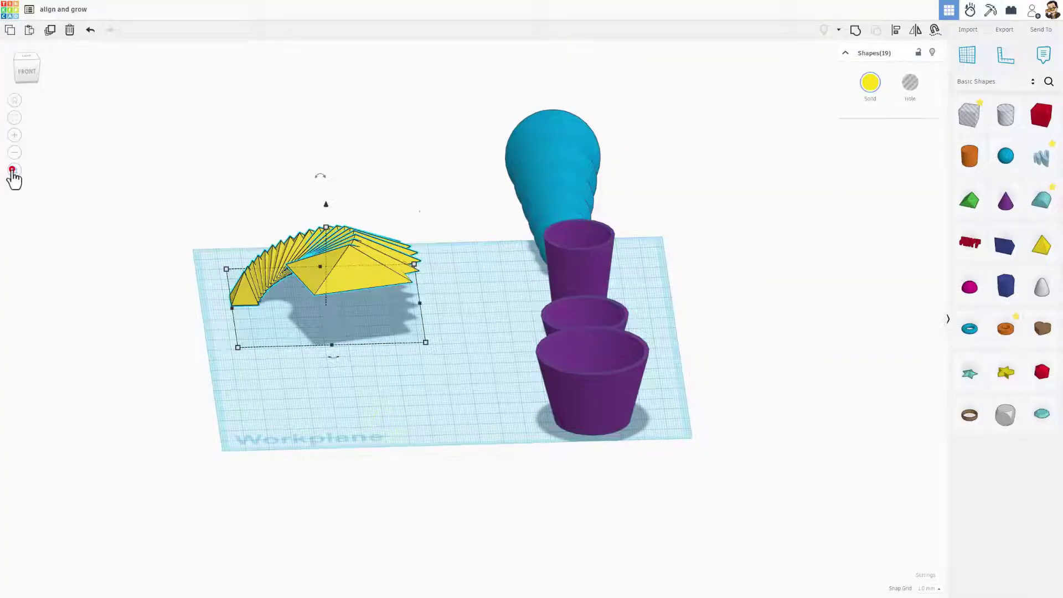
left_click(14, 170)
right_click_drag(185, 323, 553, 238)
left_click(563, 229)
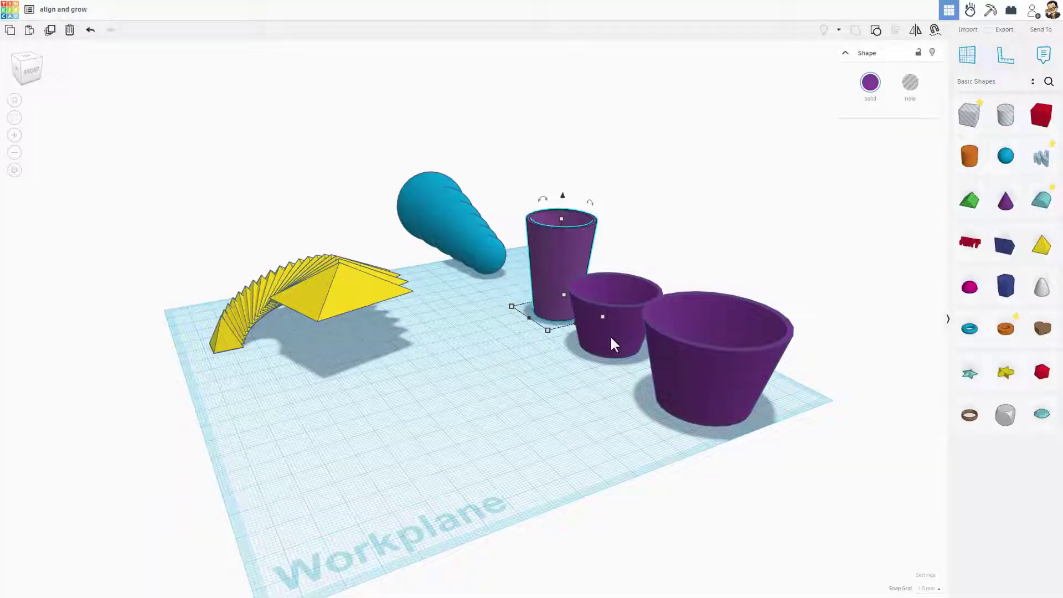
left_click(590, 337)
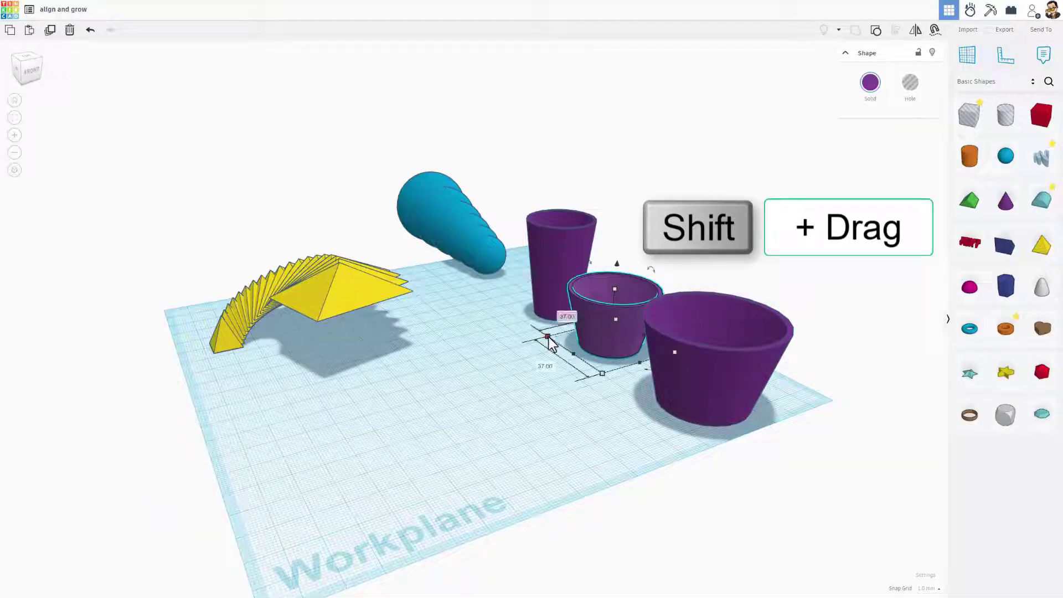
left_click(680, 410)
right_click_drag(595, 414, 475, 358)
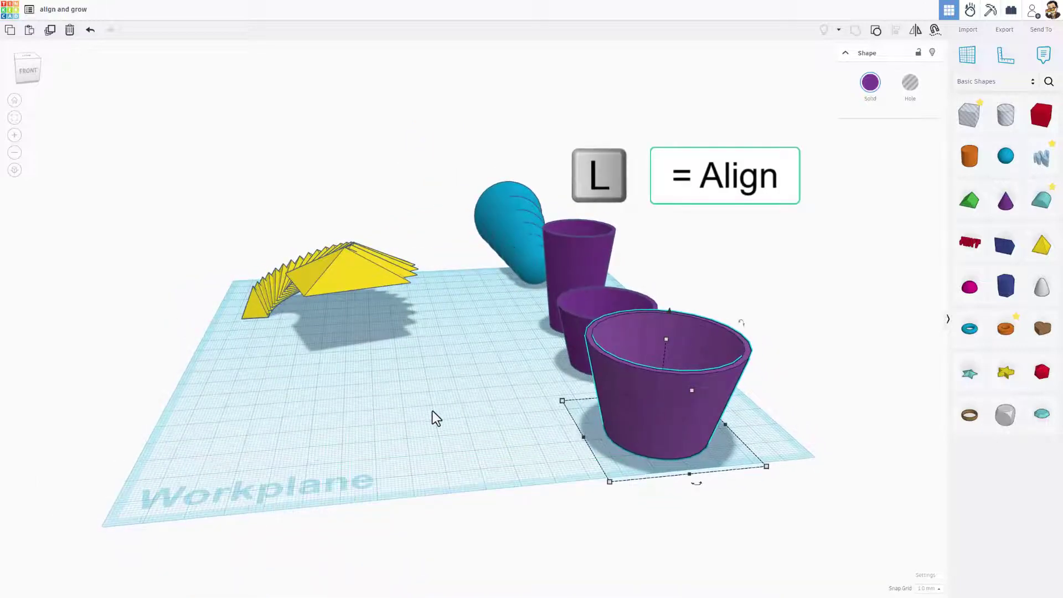
right_click_drag(433, 411, 417, 461)
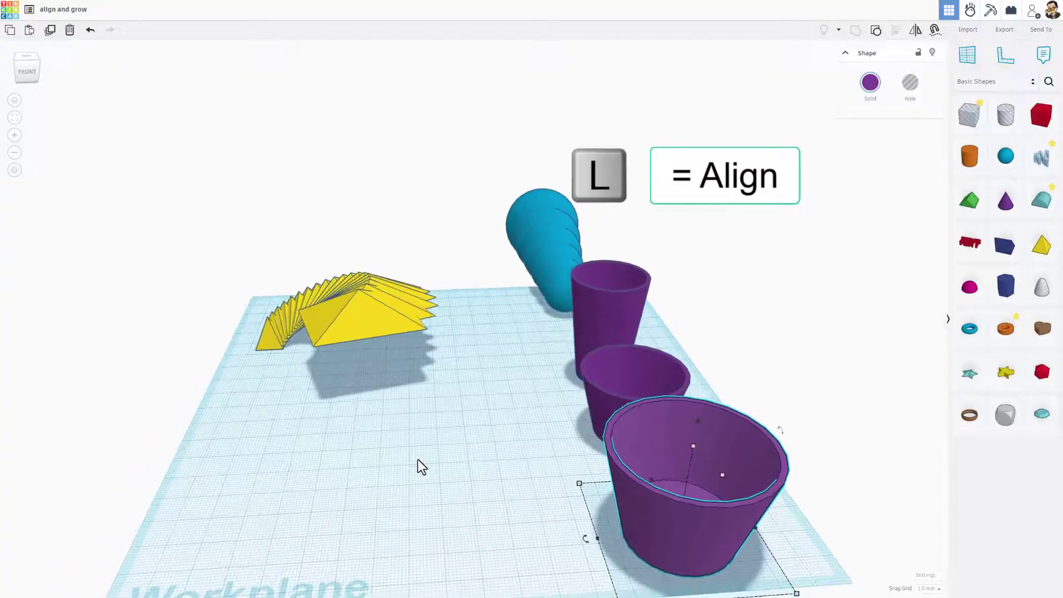
right_click_drag(369, 382, 360, 412)
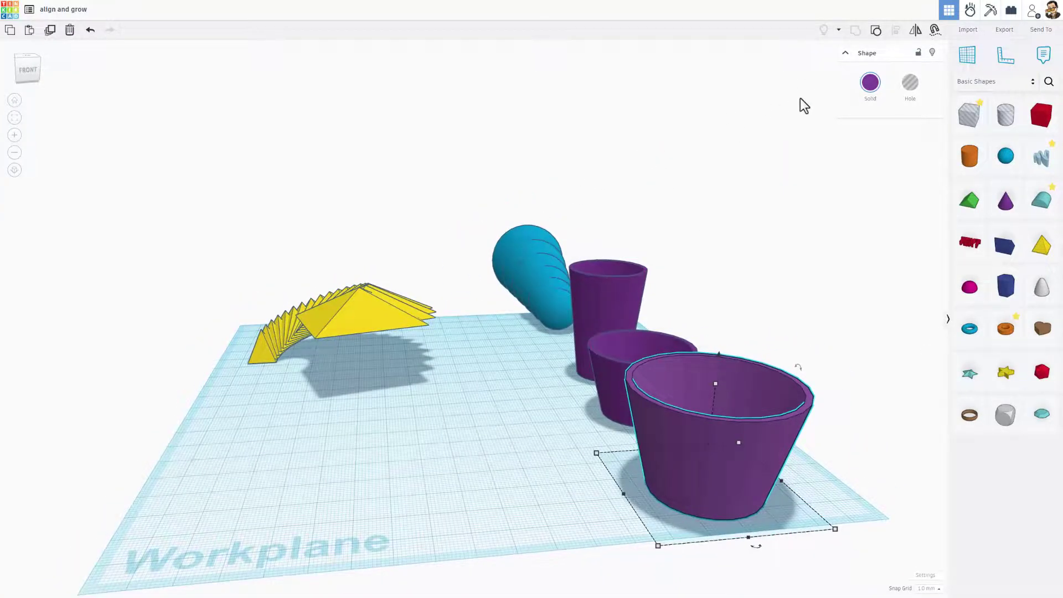
right_click_drag(374, 393, 393, 410)
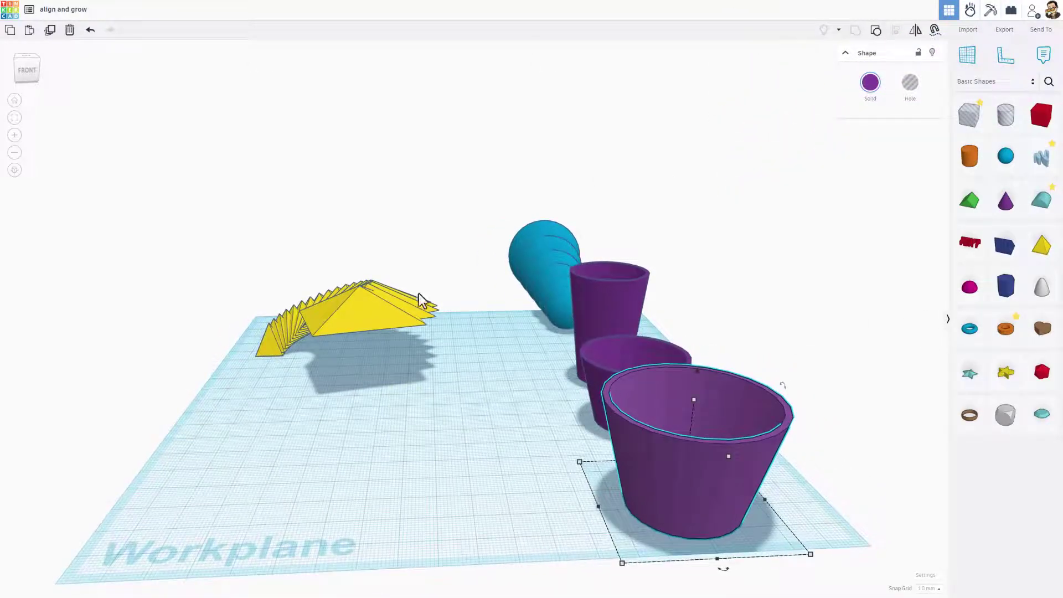
right_click_drag(418, 295, 424, 346)
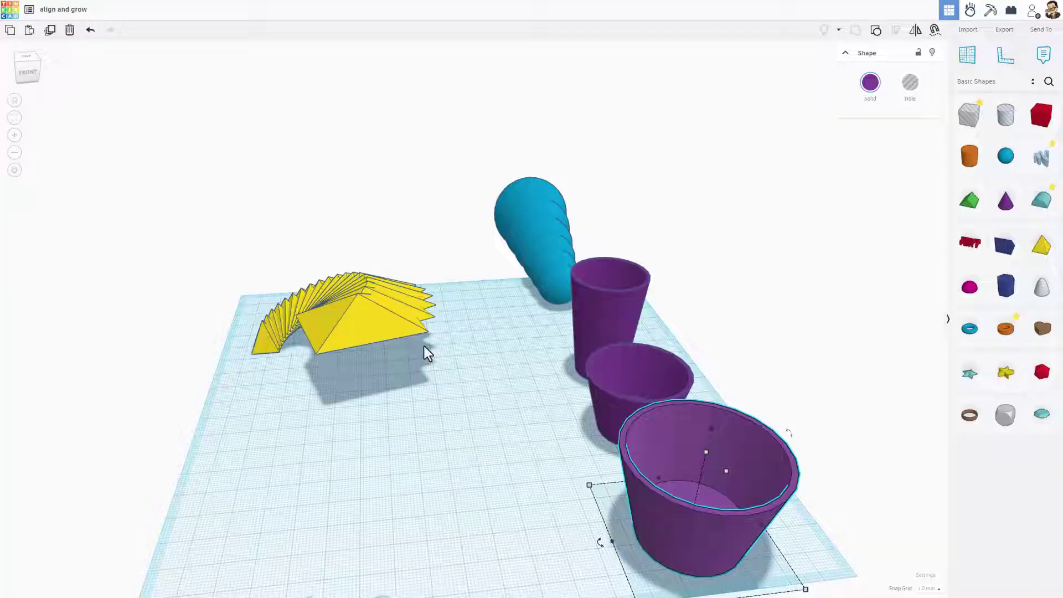